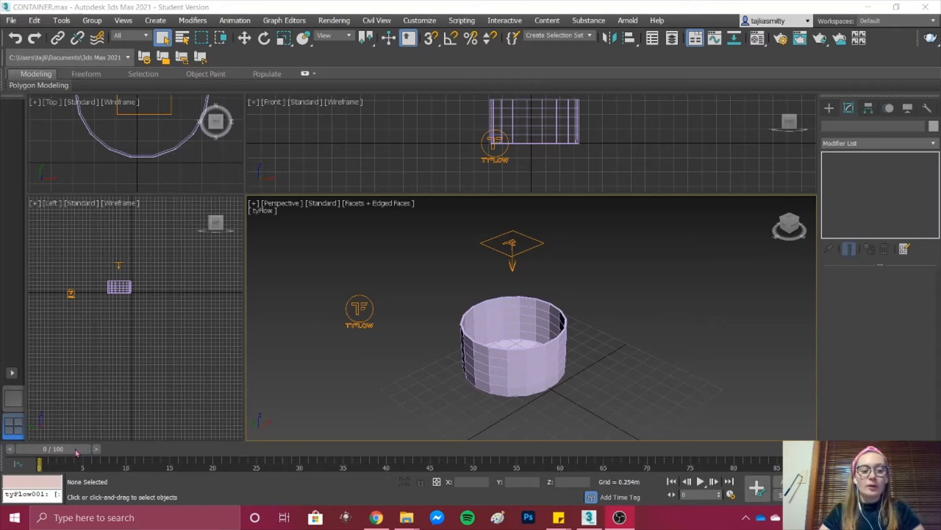
Advance the animation to frame 84 and open the tyFlow editor for the particle system.
{"action": "left_click_drag", "start_coordinate": [77, 452], "coordinate": [787, 462]}
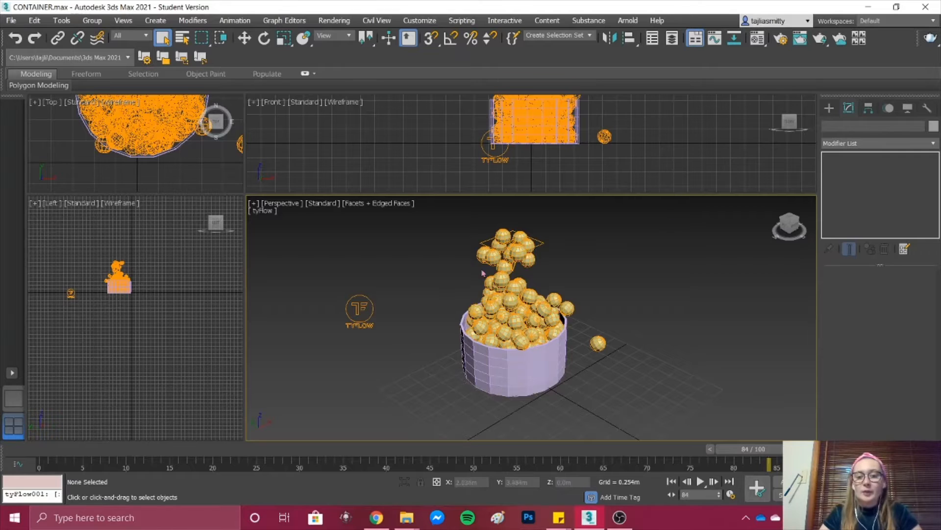
{"action": "left_click", "coordinate": [485, 275]}
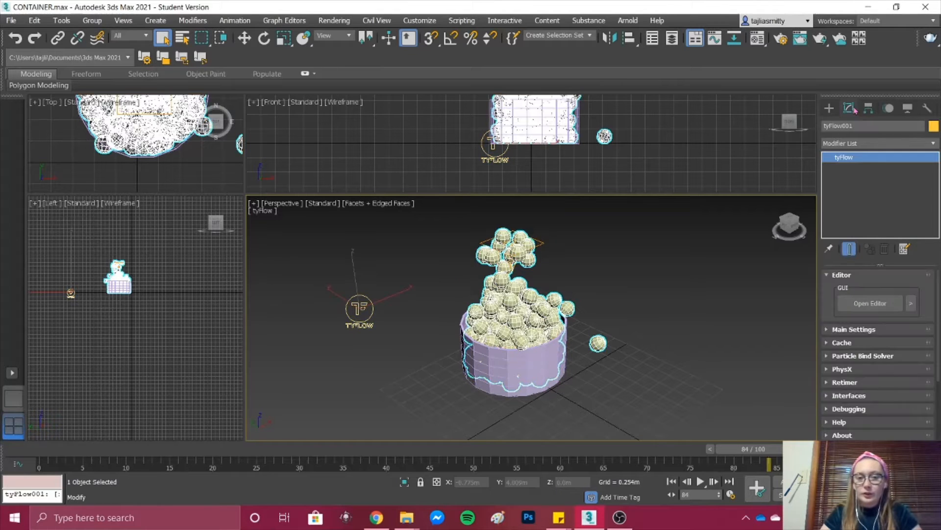
{"action": "left_click", "coordinate": [861, 304]}
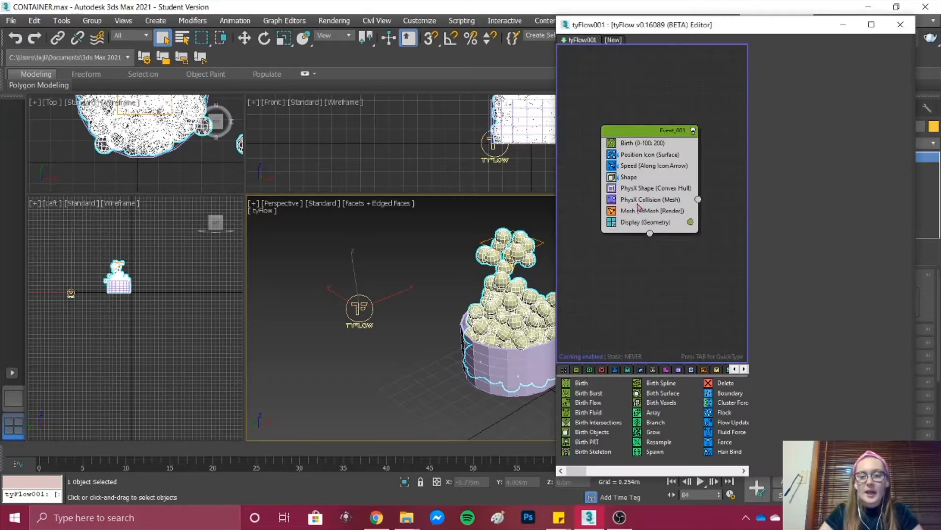
Add a Material ID operator directly below the Shape operator in Event_001.
{"action": "left_click", "coordinate": [630, 178]}
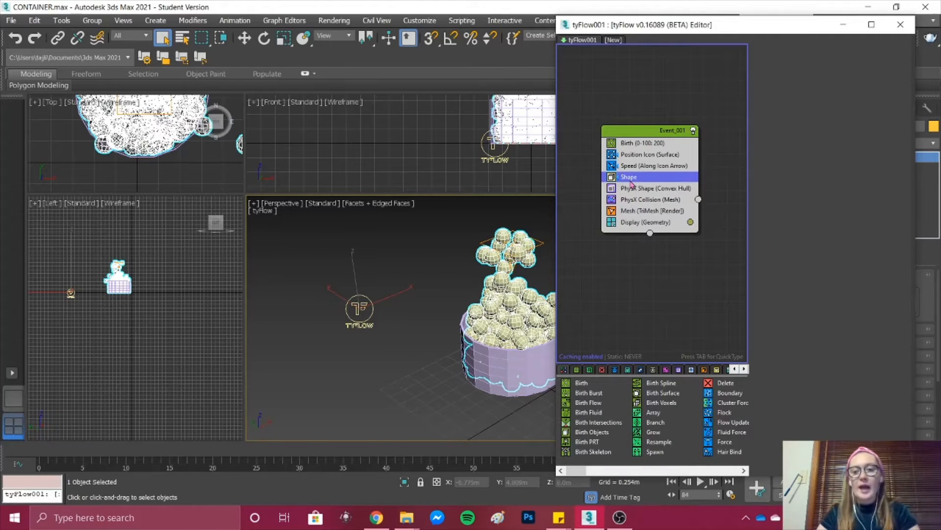
{"action": "key", "text": "Tab"}
{"action": "type", "text": "mate"}
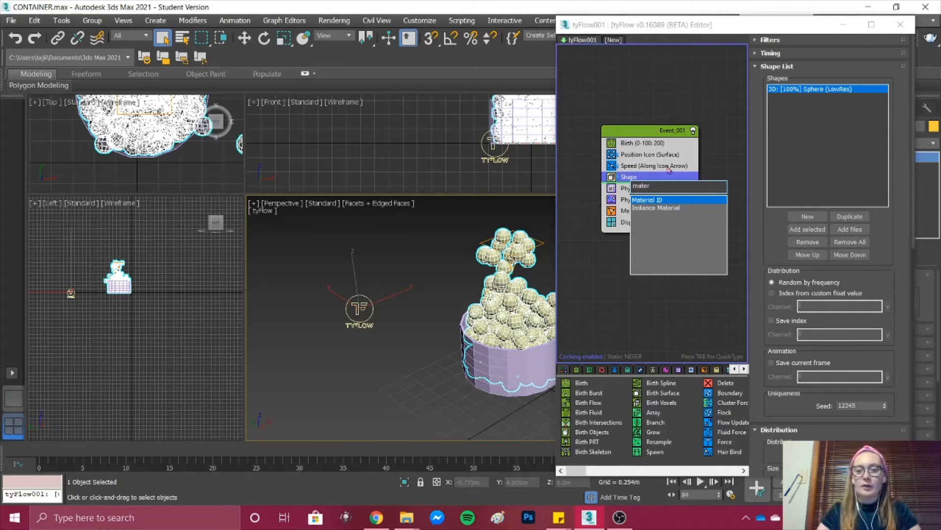
{"action": "left_click", "coordinate": [661, 201]}
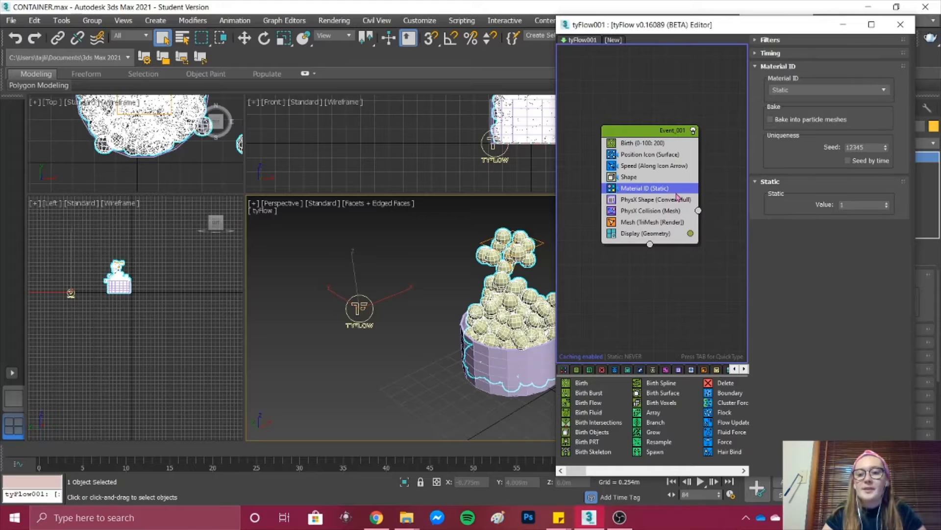
Set the Material ID operator's assignment type to Random and minimize the tyFlow editor.
{"action": "left_click", "coordinate": [804, 92]}
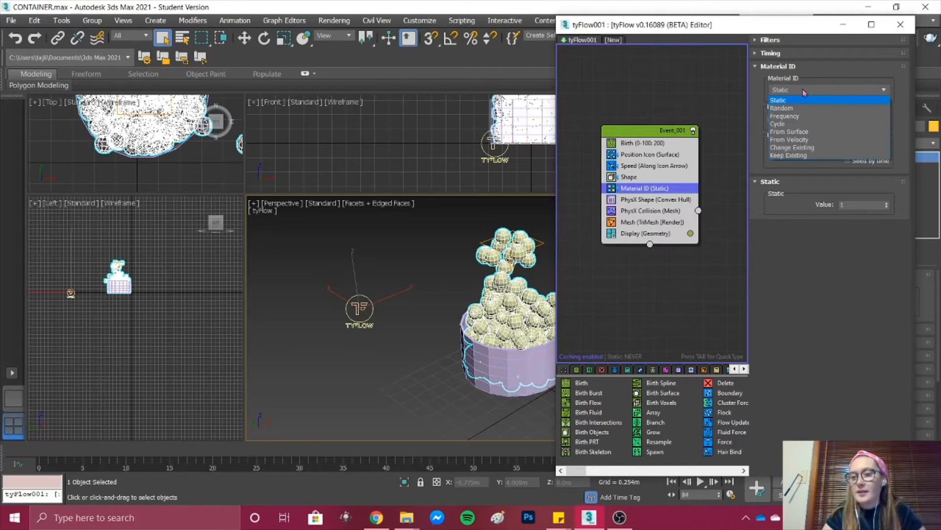
{"action": "left_click", "coordinate": [791, 109]}
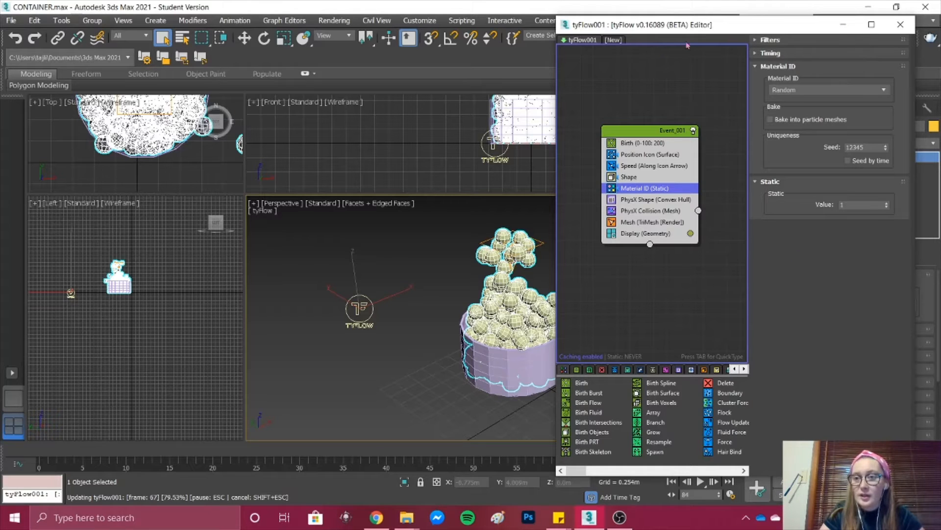
{"action": "left_click", "coordinate": [843, 25]}
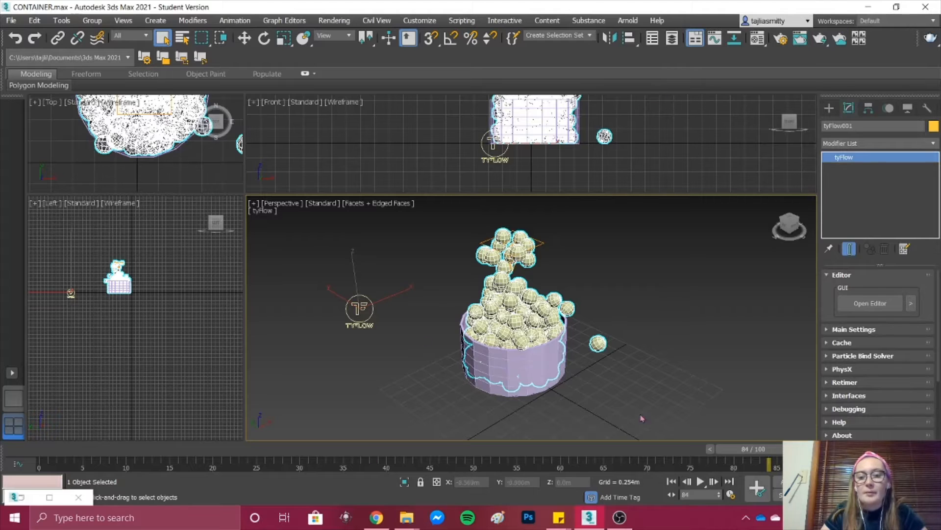
Open the Material Editor with the tyFlow particles still selected.
{"action": "scroll", "coordinate": [633, 291], "scroll_direction": "up", "scroll_amount": 3}
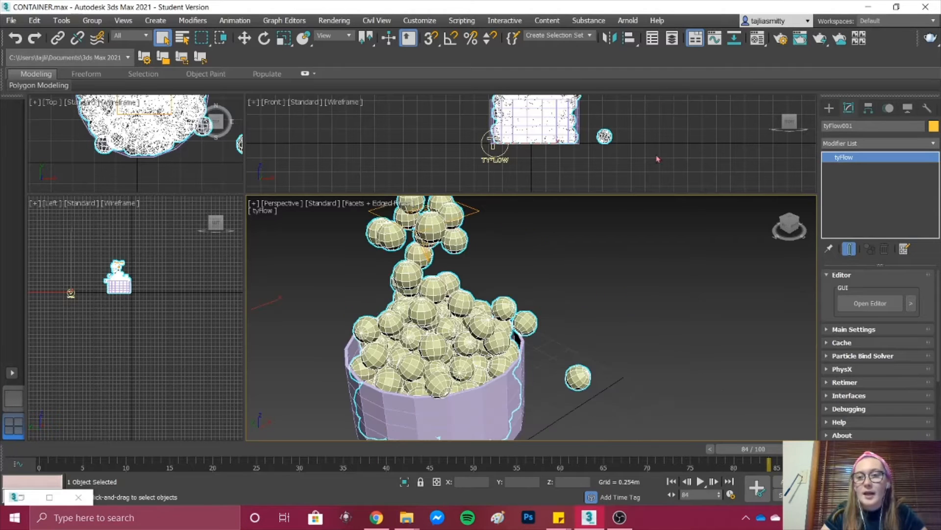
{"action": "left_click", "coordinate": [764, 42]}
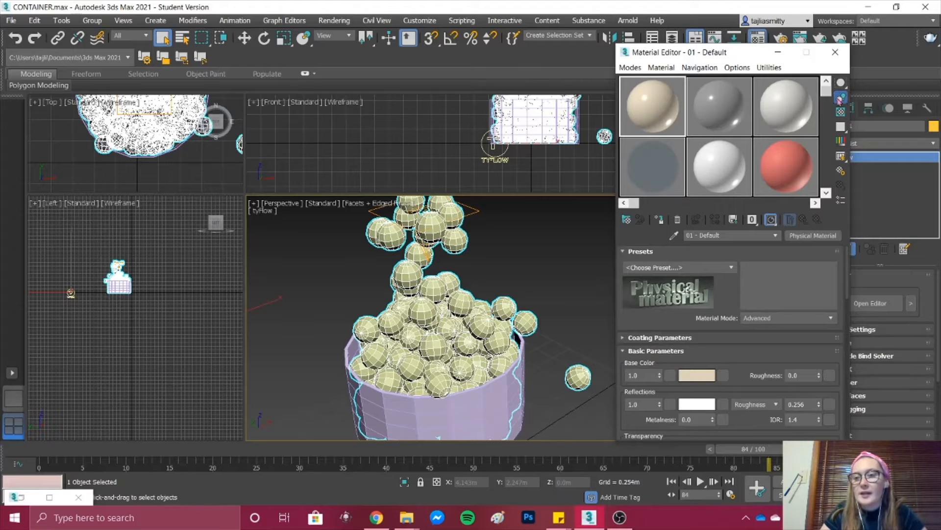
{"action": "mouse_move", "coordinate": [827, 96]}
{"action": "left_mouse_down"}
{"action": "mouse_move", "coordinate": [829, 105]}
{"action": "mouse_move", "coordinate": [828, 89]}
{"action": "left_mouse_up"}
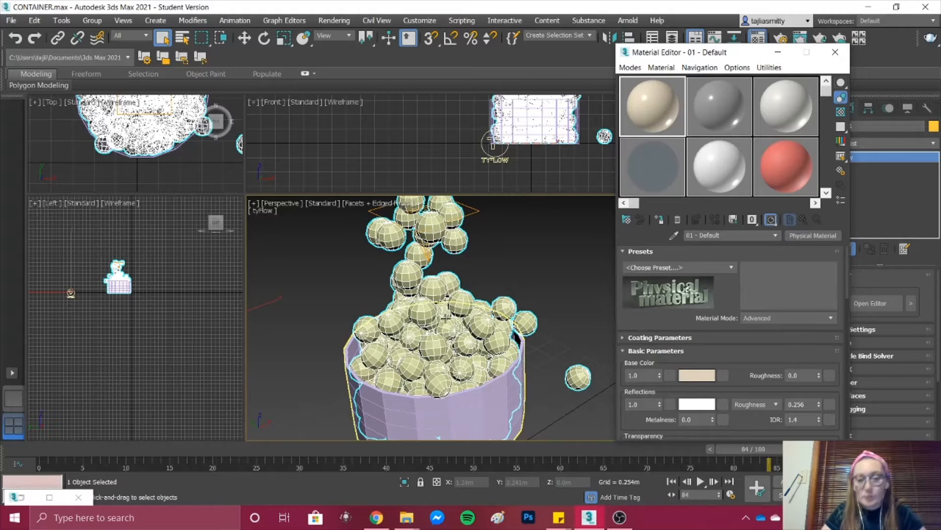
Assign the red Wall Paint material to the tyFlow particles.
{"action": "left_click", "coordinate": [785, 166]}
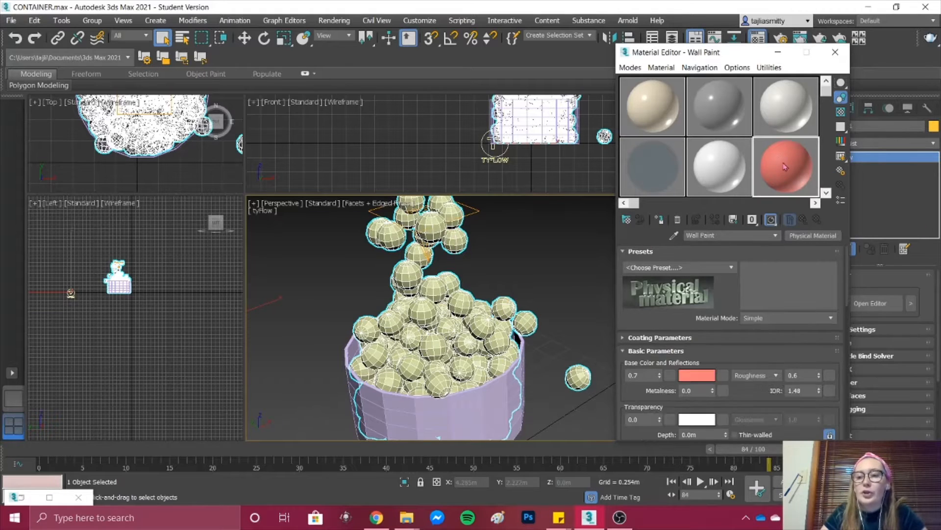
{"action": "left_click", "coordinate": [658, 220]}
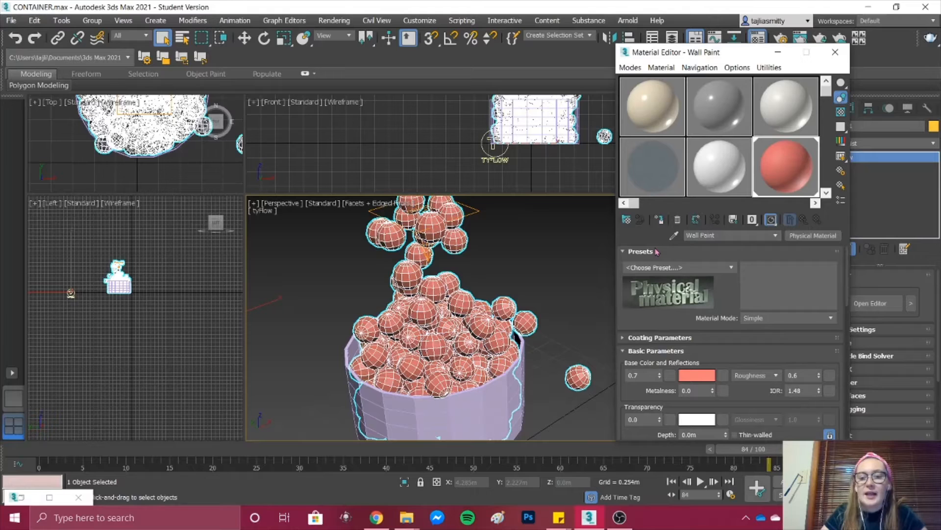
{"action": "left_click", "coordinate": [508, 273]}
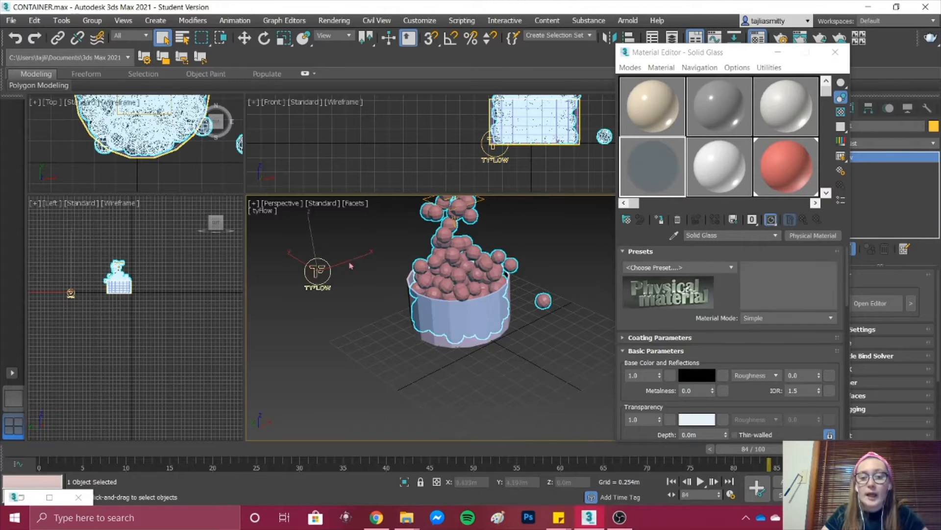
Assign the Solid Glass material to the tyFlow particles.
{"action": "left_click", "coordinate": [663, 163]}
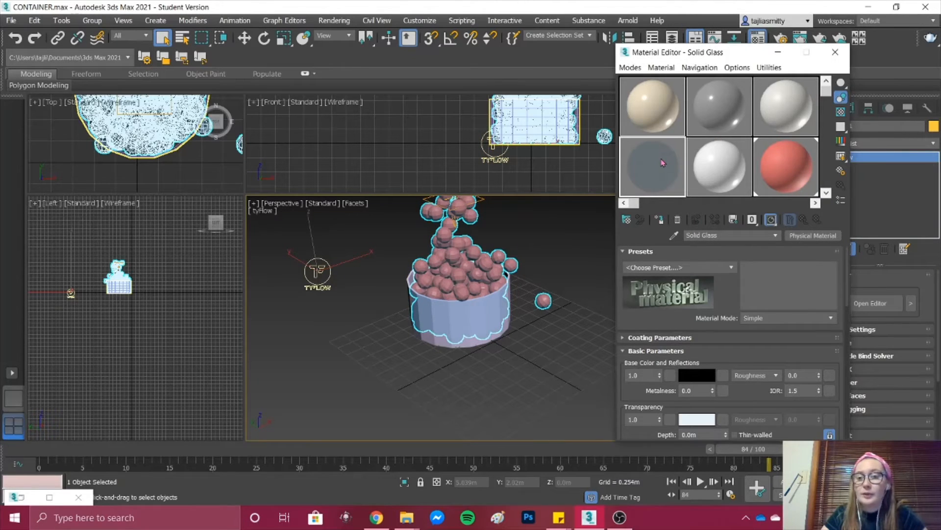
{"action": "left_click", "coordinate": [660, 220]}
{"action": "scroll", "coordinate": [483, 246], "scroll_direction": "up", "scroll_amount": 5}
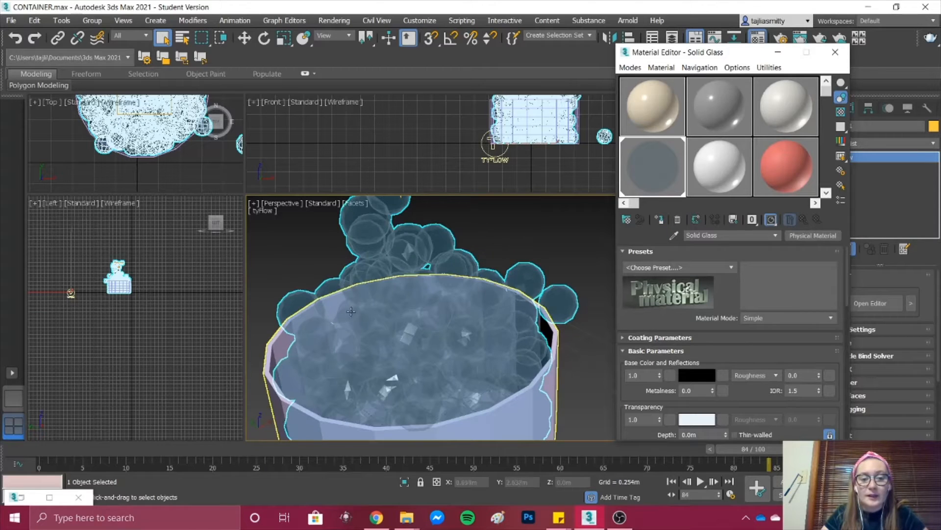
{"action": "scroll", "coordinate": [347, 313], "scroll_direction": "down", "scroll_amount": 4}
{"action": "scroll", "coordinate": [337, 284], "scroll_direction": "up", "scroll_amount": 3}
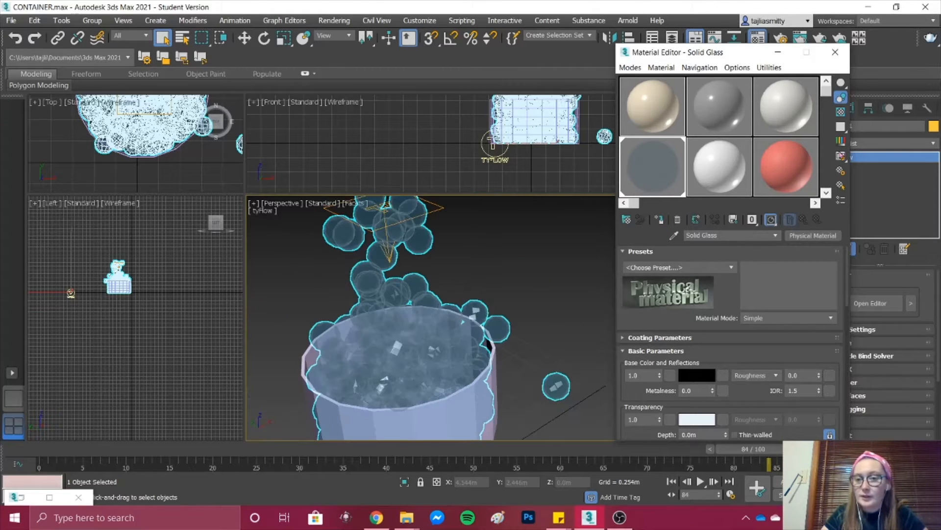
Replace the 01 - Default sample material with the 16 - Matte Plastic material from the sample slots.
{"action": "left_click_drag", "start_coordinate": [826, 91], "coordinate": [829, 143]}
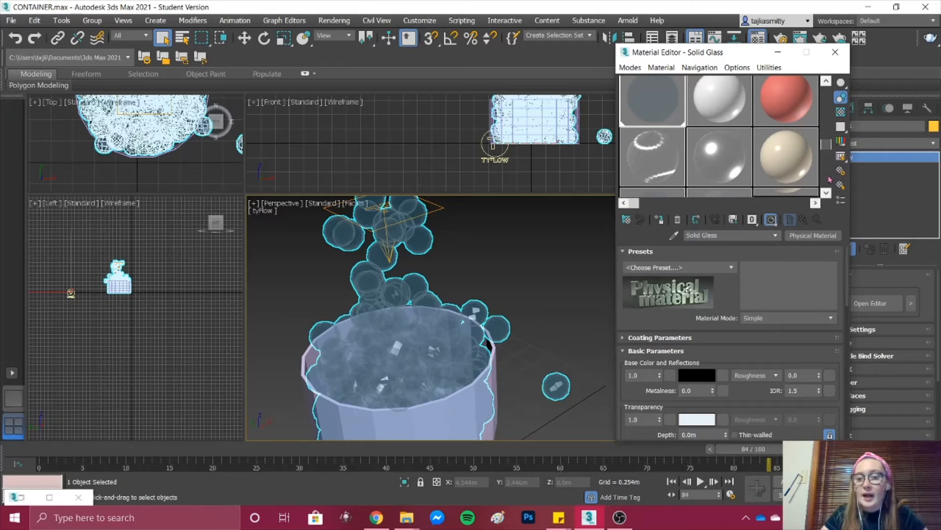
{"action": "left_click_drag", "start_coordinate": [830, 180], "coordinate": [827, 85]}
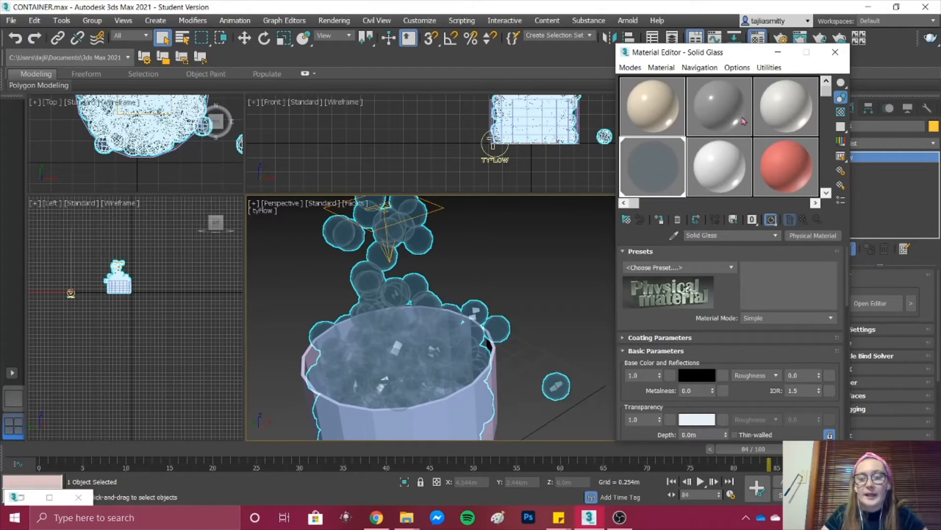
{"action": "left_click", "coordinate": [650, 105]}
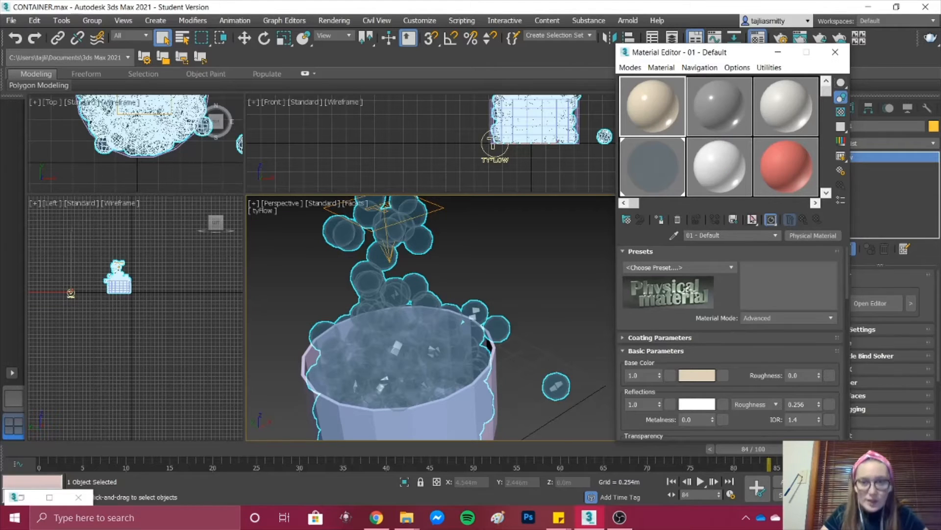
{"action": "left_click", "coordinate": [822, 237]}
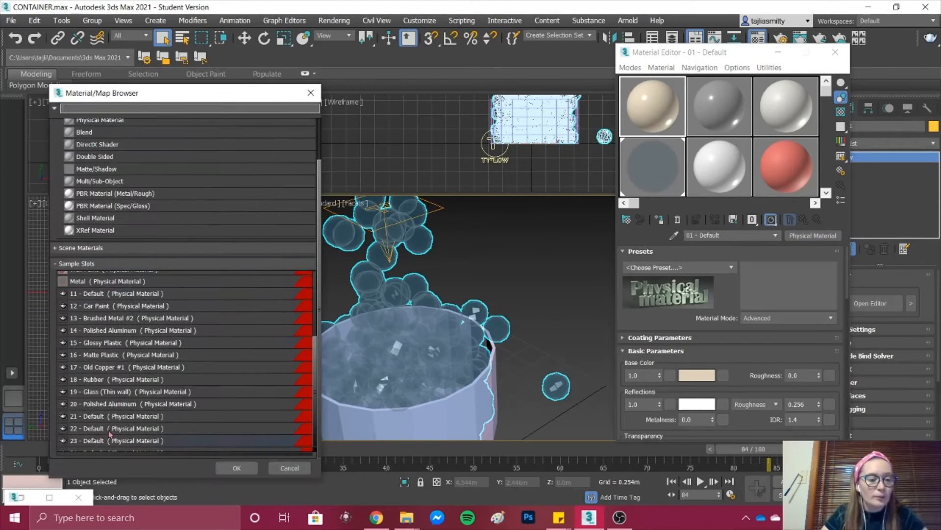
{"action": "scroll", "coordinate": [161, 362], "scroll_direction": "down", "scroll_amount": 1}
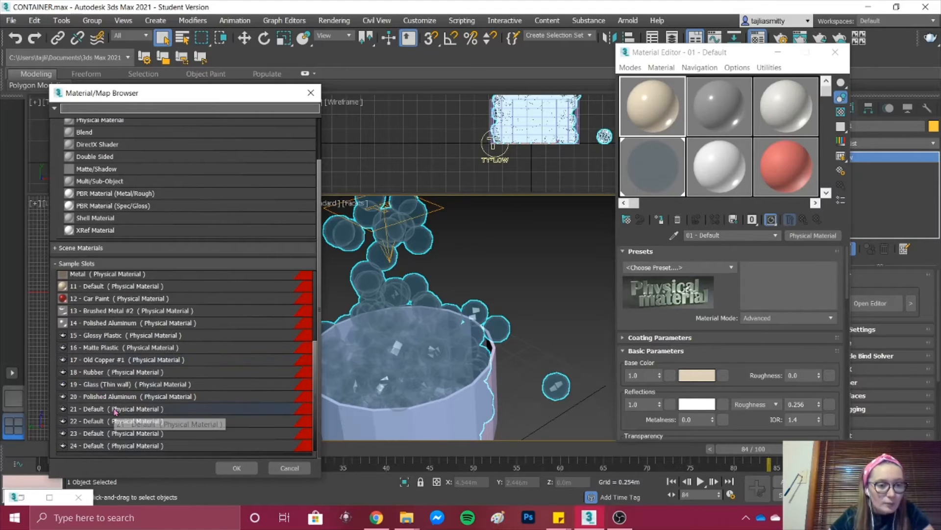
{"action": "double_click", "coordinate": [126, 347]}
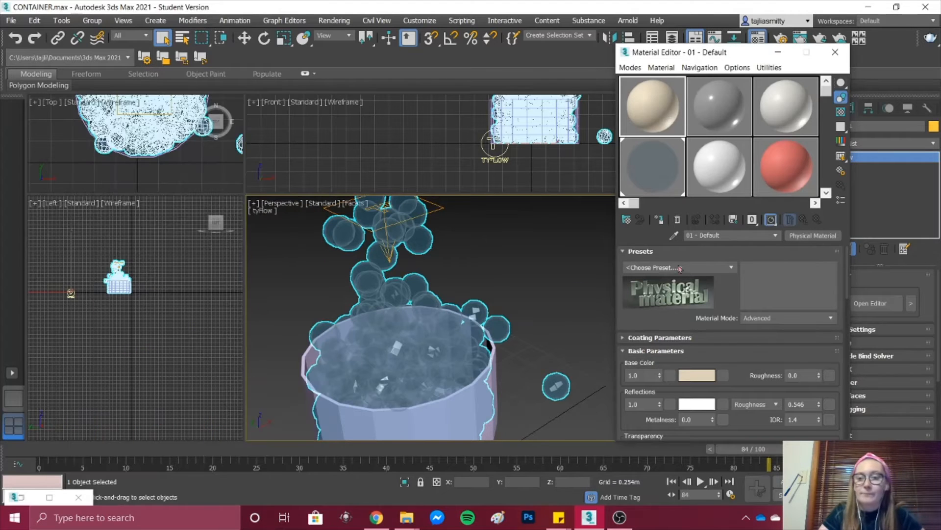
{"action": "left_click", "coordinate": [149, 346]}
Change the base color of the 01 - Default material to a saturated lime green.
{"action": "left_click", "coordinate": [667, 124]}
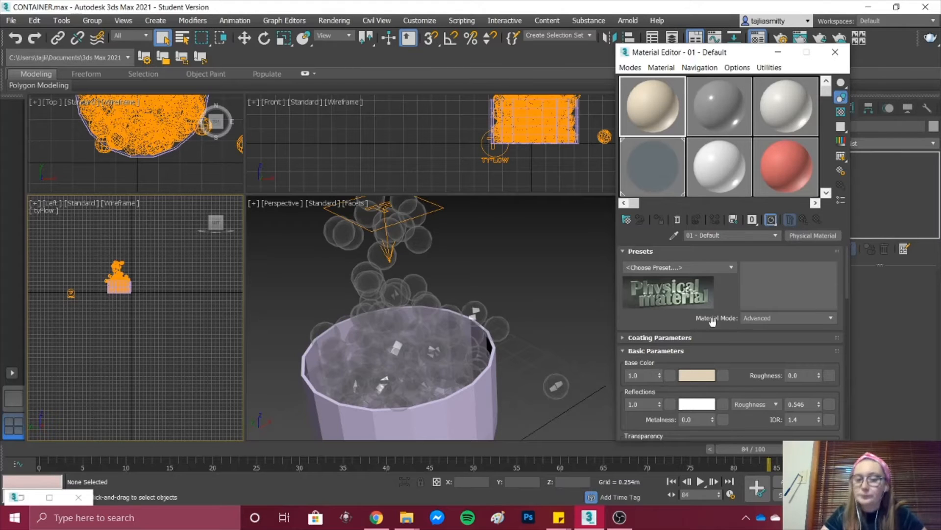
{"action": "left_click", "coordinate": [703, 376]}
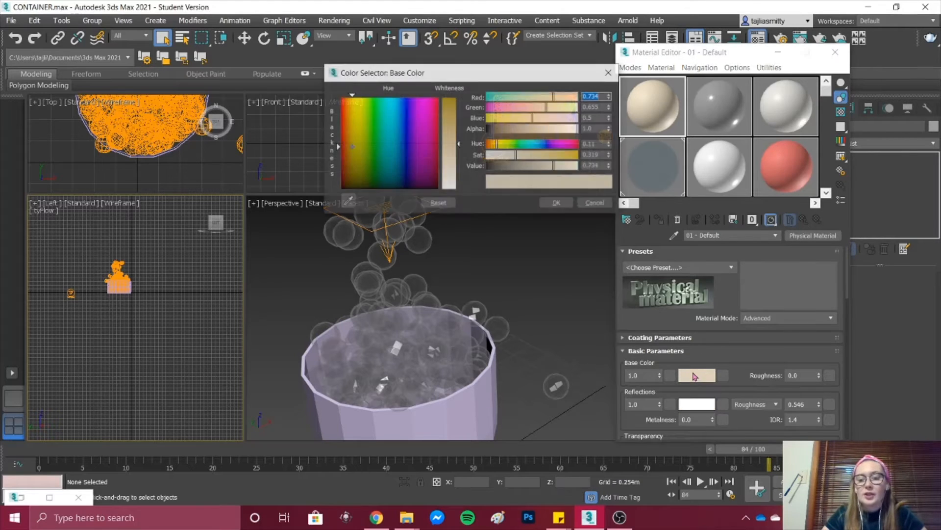
{"action": "mouse_move", "coordinate": [427, 119]}
{"action": "left_mouse_down"}
{"action": "mouse_move", "coordinate": [418, 123]}
{"action": "mouse_move", "coordinate": [399, 103]}
{"action": "mouse_move", "coordinate": [365, 111]}
{"action": "left_mouse_up"}
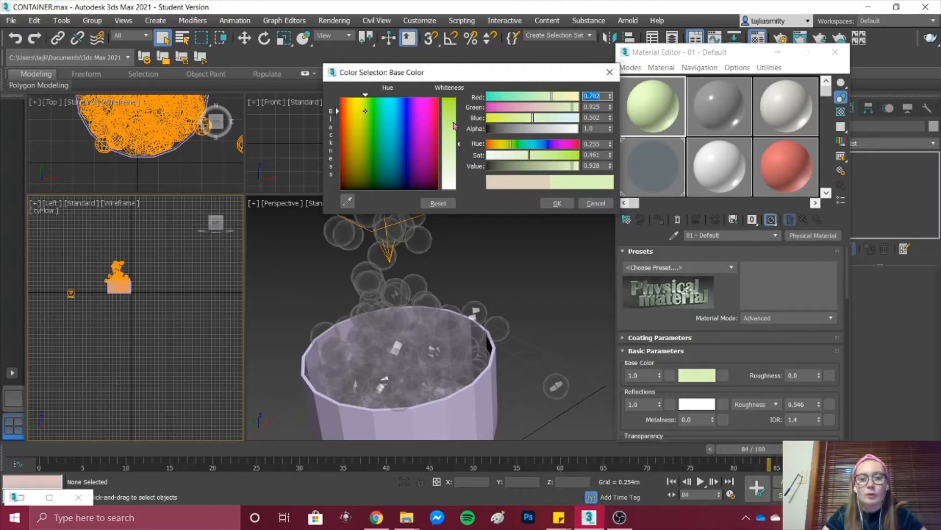
{"action": "left_click_drag", "start_coordinate": [454, 126], "coordinate": [454, 100]}
{"action": "left_click", "coordinate": [555, 203]}
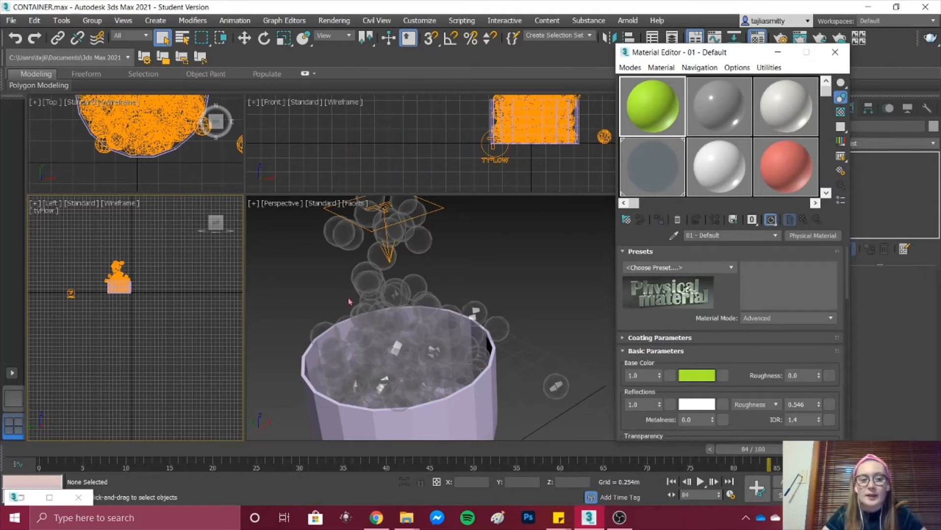
Select the tyFlow particles in the Perspective view and assign the green 01 - Default material to them.
{"action": "scroll", "coordinate": [350, 302], "scroll_direction": "down", "scroll_amount": 5}
{"action": "left_click", "coordinate": [366, 307]}
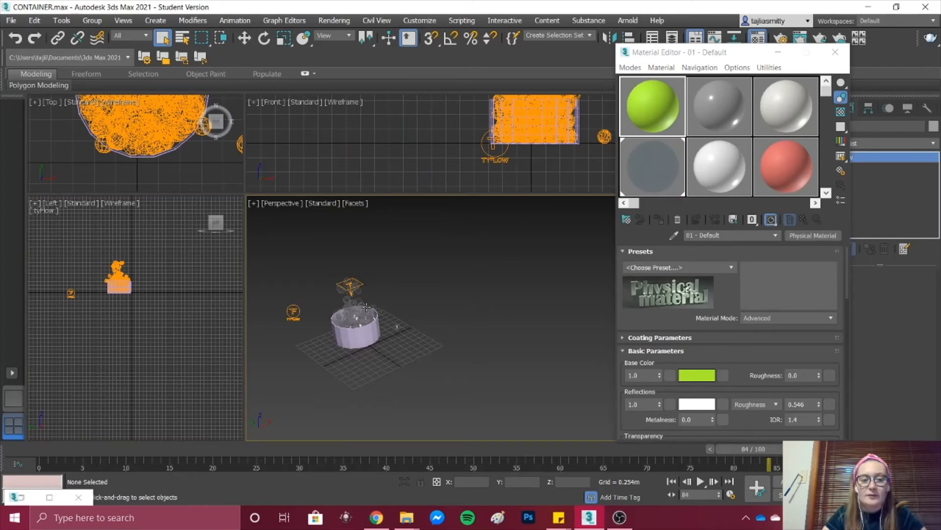
{"action": "left_click", "coordinate": [314, 320]}
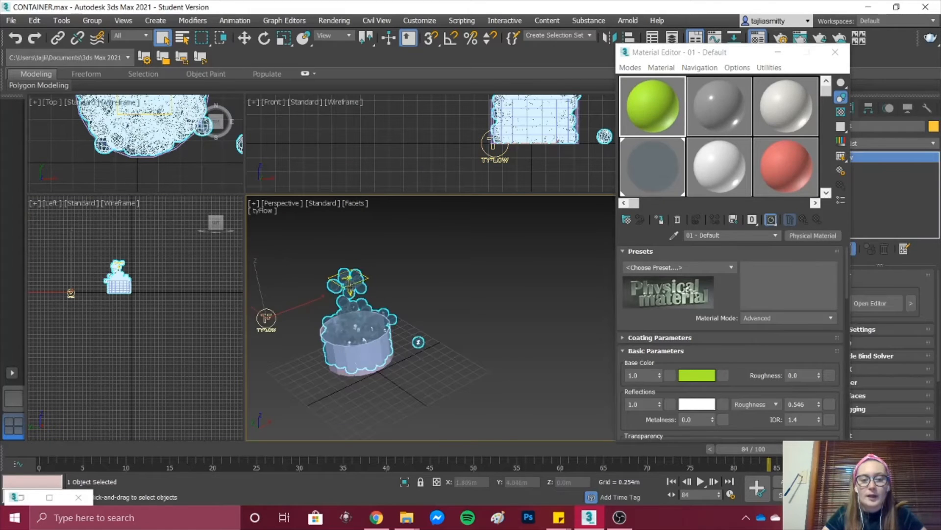
{"action": "scroll", "coordinate": [354, 300], "scroll_direction": "up", "scroll_amount": 5}
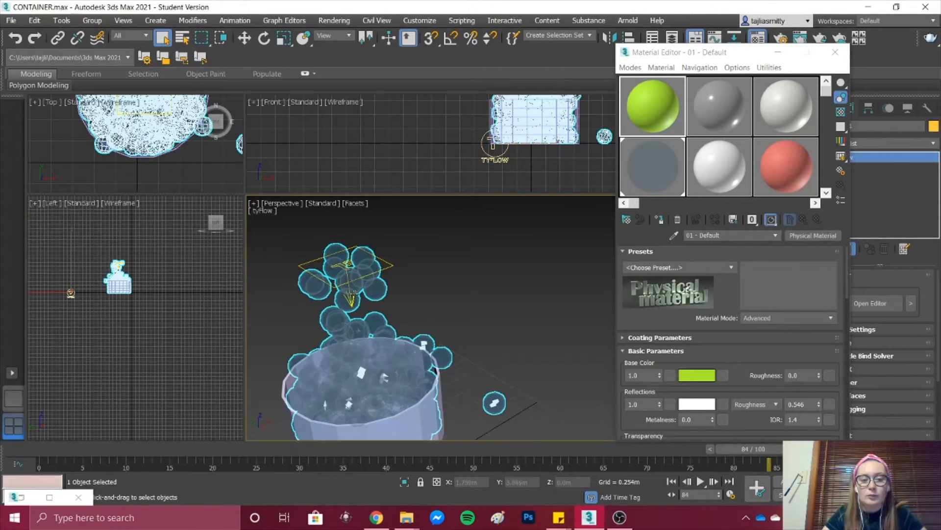
{"action": "left_click", "coordinate": [660, 220]}
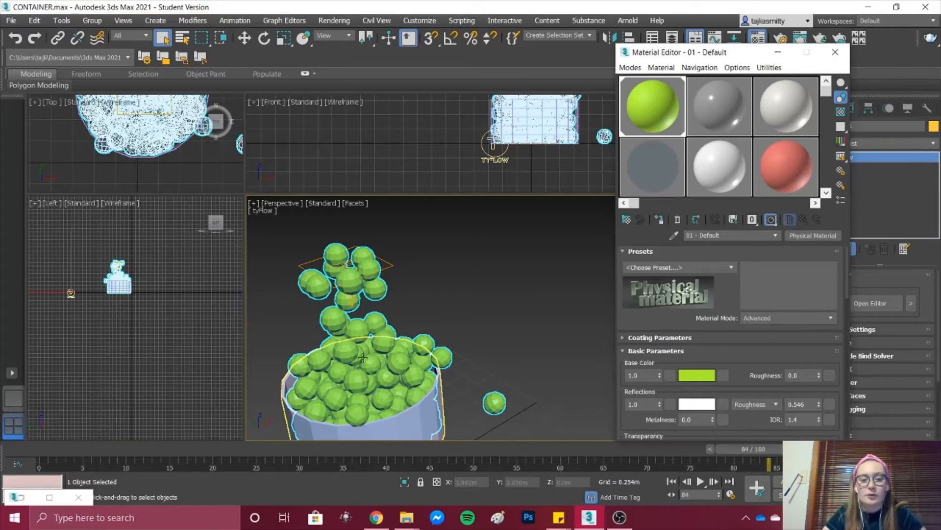
{"action": "scroll", "coordinate": [360, 367], "scroll_direction": "up", "scroll_amount": 5}
{"action": "scroll", "coordinate": [360, 368], "scroll_direction": "down", "scroll_amount": 5}
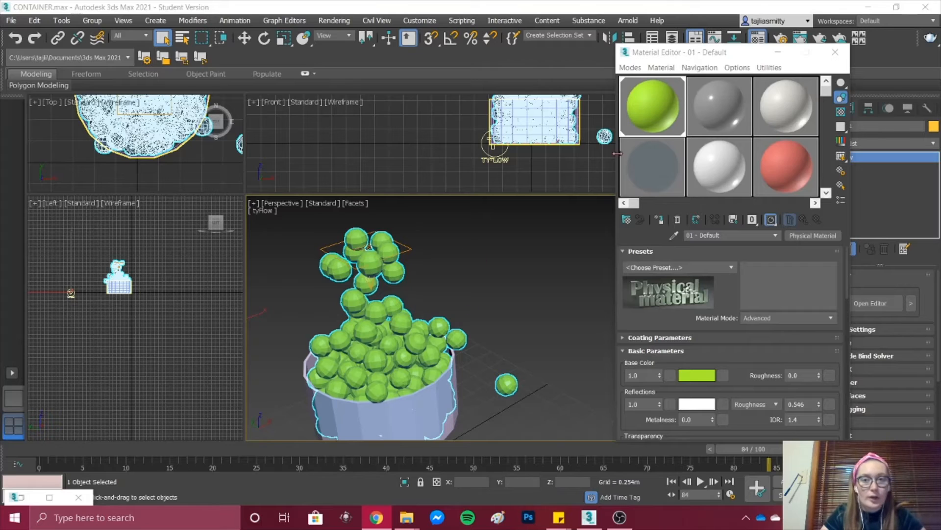
Replace the green 01 - Default material in the first sample slot with a new Multi/Sub-Object material.
{"action": "left_click", "coordinate": [661, 67]}
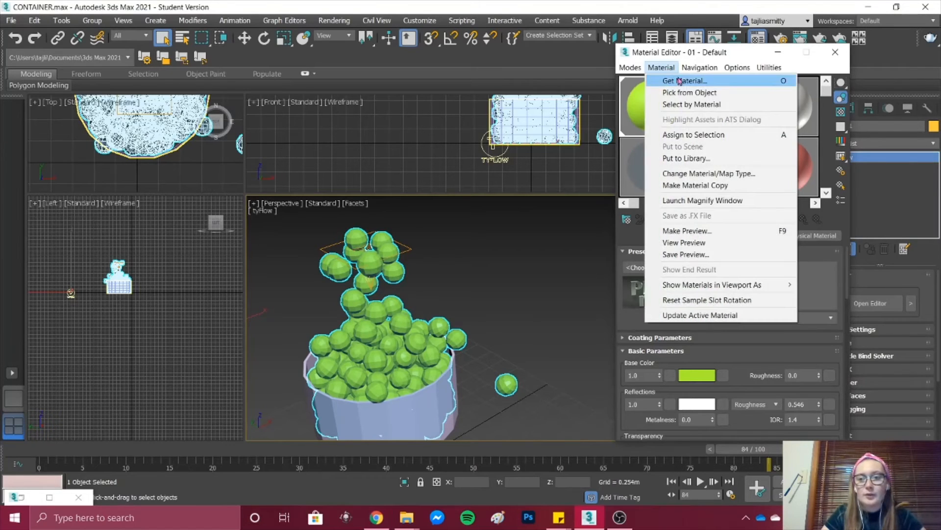
{"action": "left_click", "coordinate": [689, 78]}
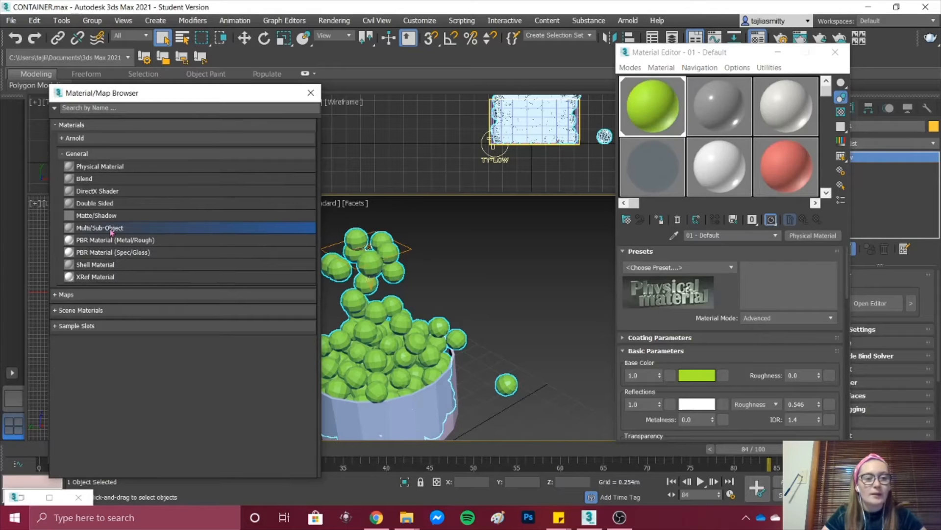
{"action": "double_click", "coordinate": [112, 230]}
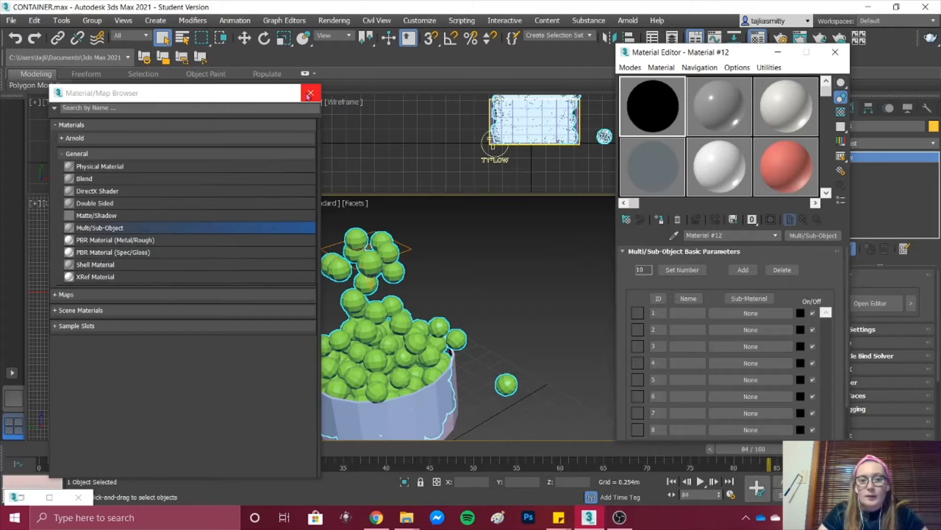
{"action": "left_click", "coordinate": [311, 92]}
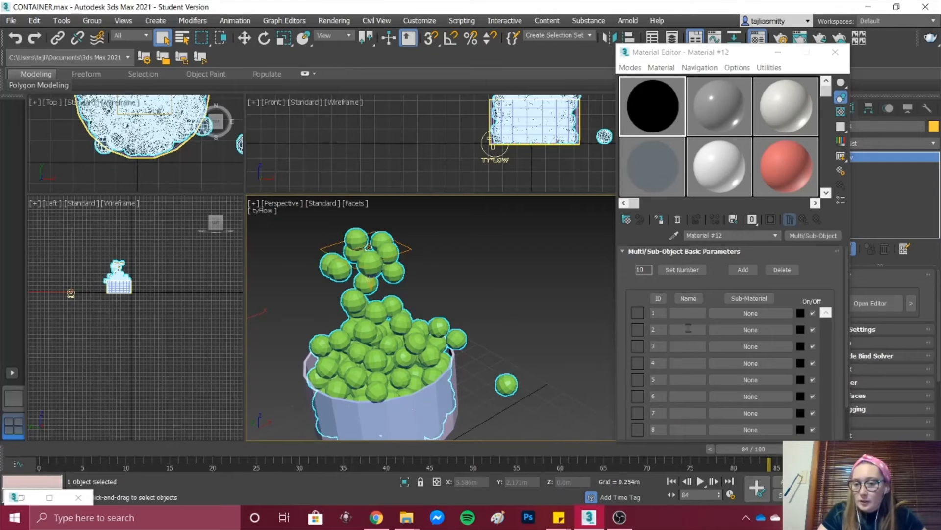
{"action": "scroll", "coordinate": [693, 337], "scroll_direction": "down", "scroll_amount": 1}
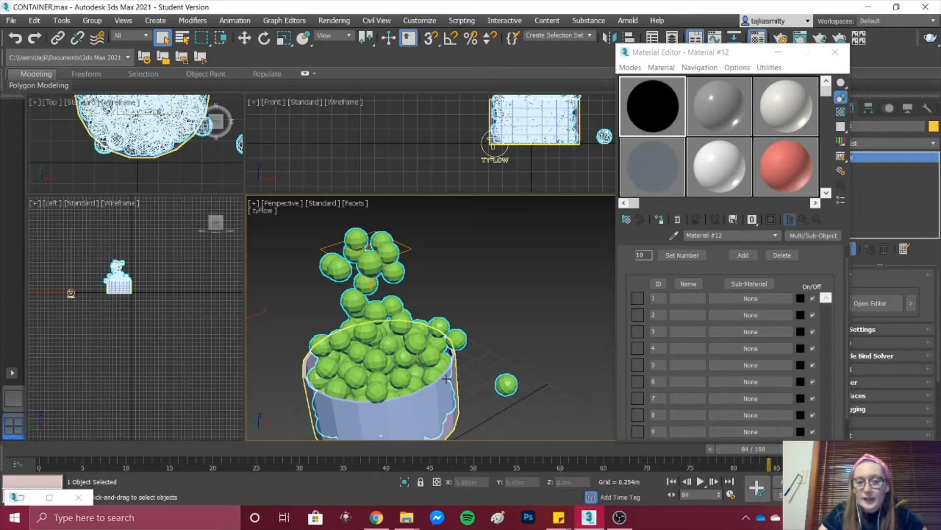
{"action": "scroll", "coordinate": [710, 319], "scroll_direction": "up", "scroll_amount": 1}
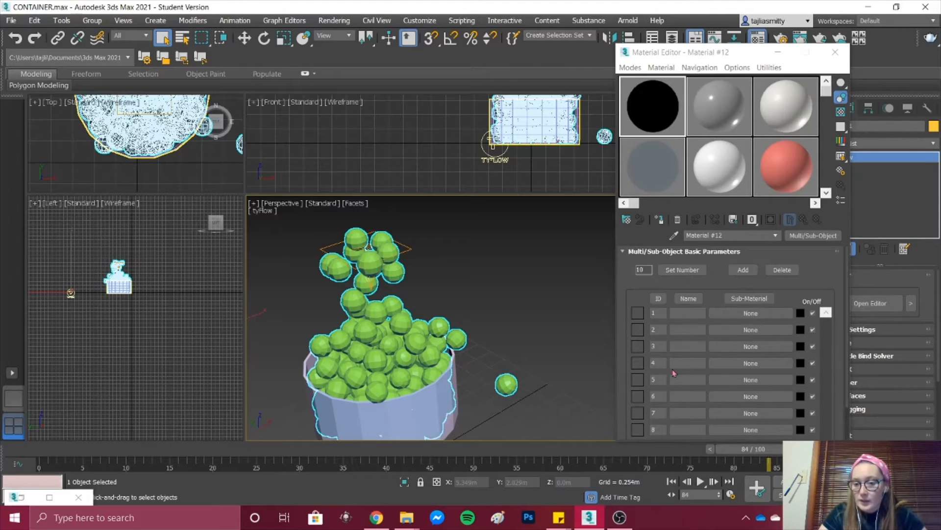
Delete the surplus entries of the Multi/Sub-Object material until only sub-materials 1 to 4 remain.
{"action": "left_click", "coordinate": [638, 380]}
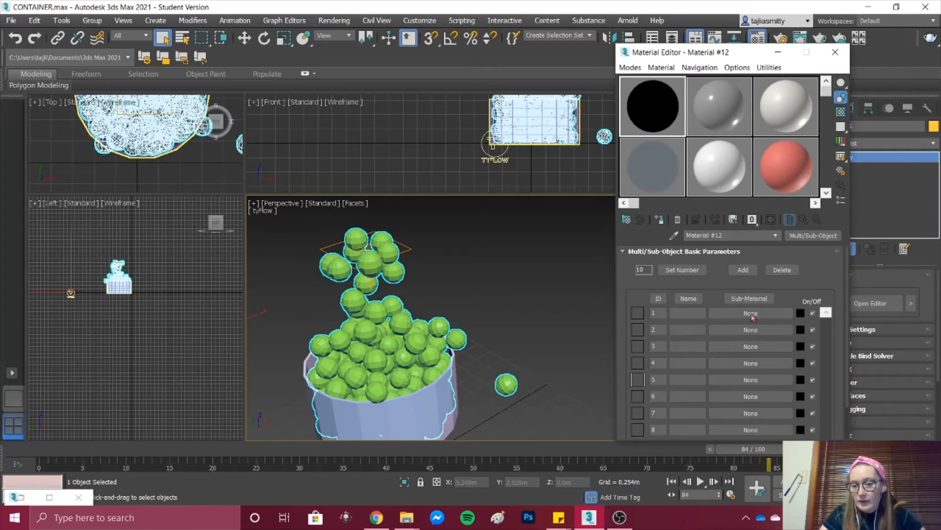
{"action": "left_click", "coordinate": [783, 270]}
{"action": "left_click", "coordinate": [791, 271]}
{"action": "left_click", "coordinate": [791, 271]}
{"action": "left_click", "coordinate": [791, 271]}
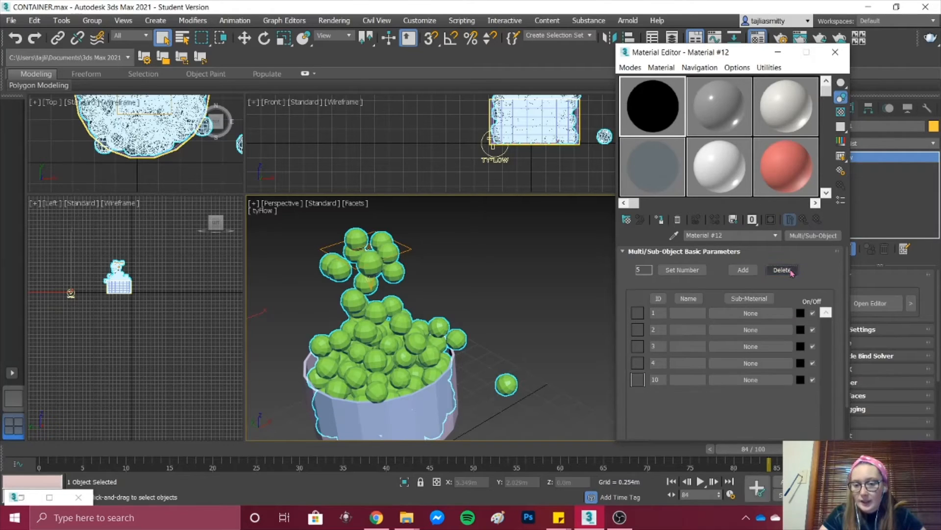
{"action": "left_click", "coordinate": [791, 271]}
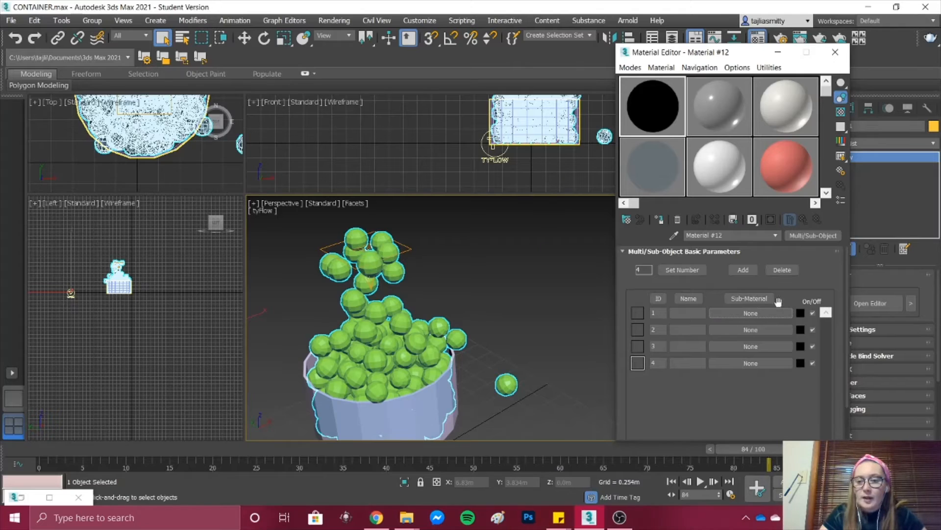
Load 16 - Matte Plastic from the sample slots into sub-material 1 as an instance.
{"action": "left_click", "coordinate": [751, 313]}
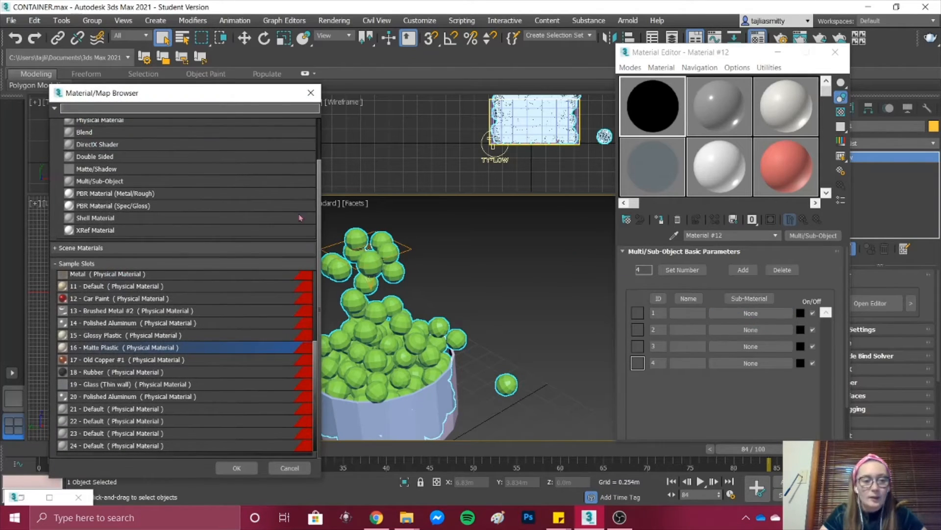
{"action": "double_click", "coordinate": [120, 350]}
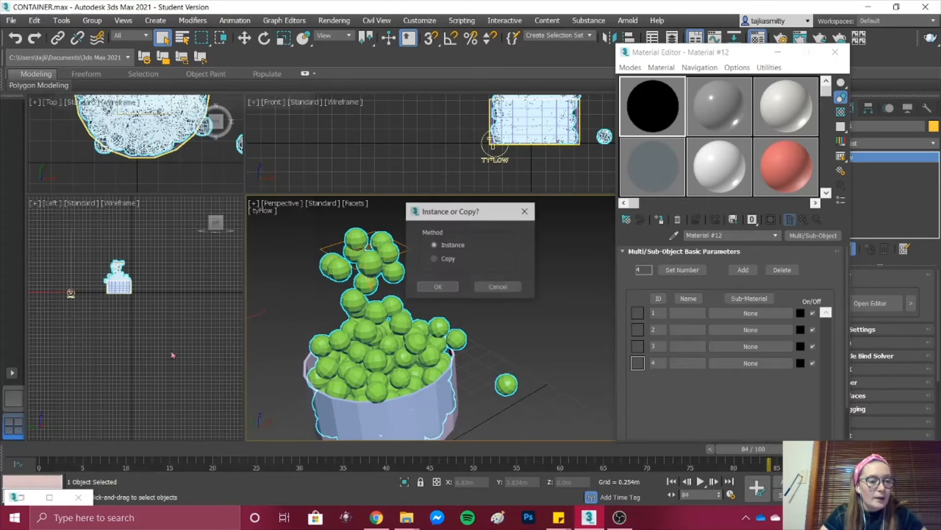
{"action": "left_click", "coordinate": [436, 287]}
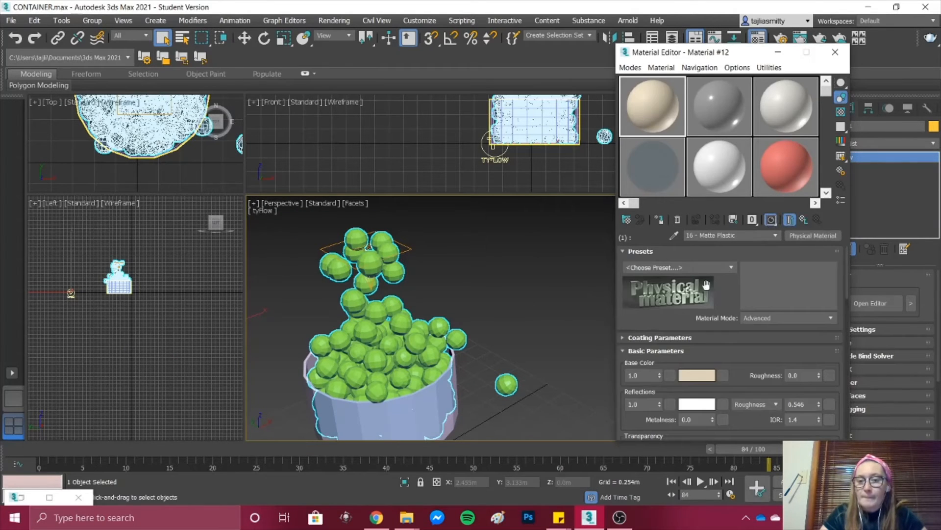
Set the base color of the Matte Plastic sub-material to light pink and return to the parent Multi/Sub-Object material.
{"action": "left_click", "coordinate": [697, 375]}
{"action": "left_click_drag", "start_coordinate": [417, 131], "coordinate": [425, 101]}
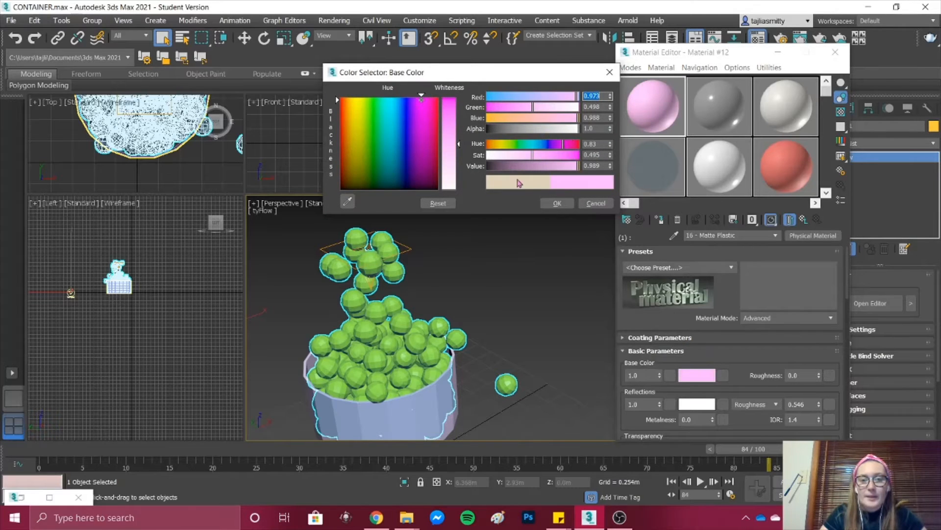
{"action": "left_click", "coordinate": [557, 203]}
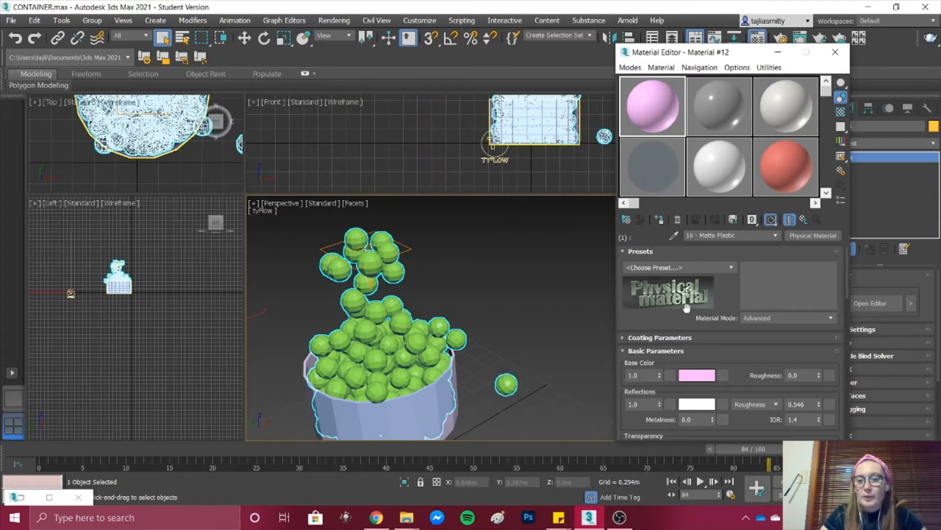
{"action": "left_click", "coordinate": [775, 236]}
{"action": "left_click", "coordinate": [743, 249]}
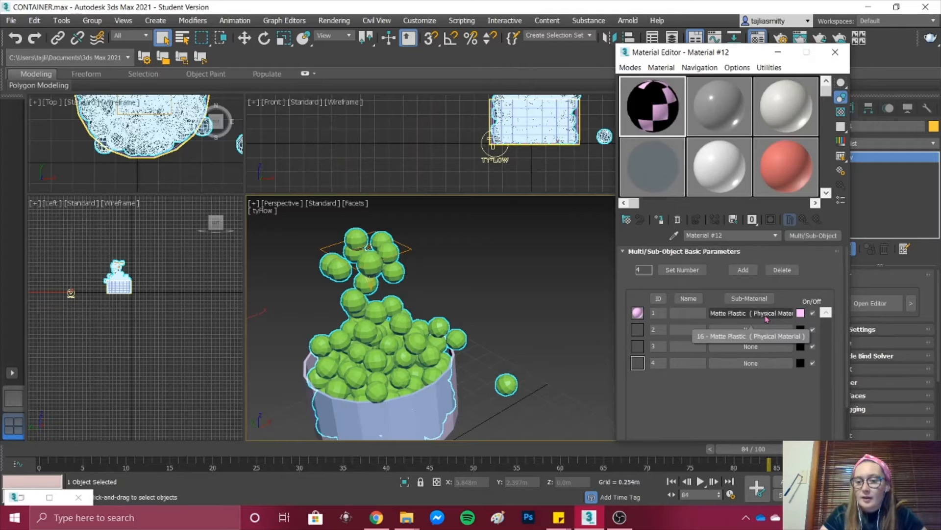
Copy the pink Matte Plastic sub-material and paste it as independent copies into sub-materials 2, 3 and 4.
{"action": "right_click", "coordinate": [767, 319]}
{"action": "left_click", "coordinate": [785, 331]}
{"action": "left_click", "coordinate": [762, 330]}
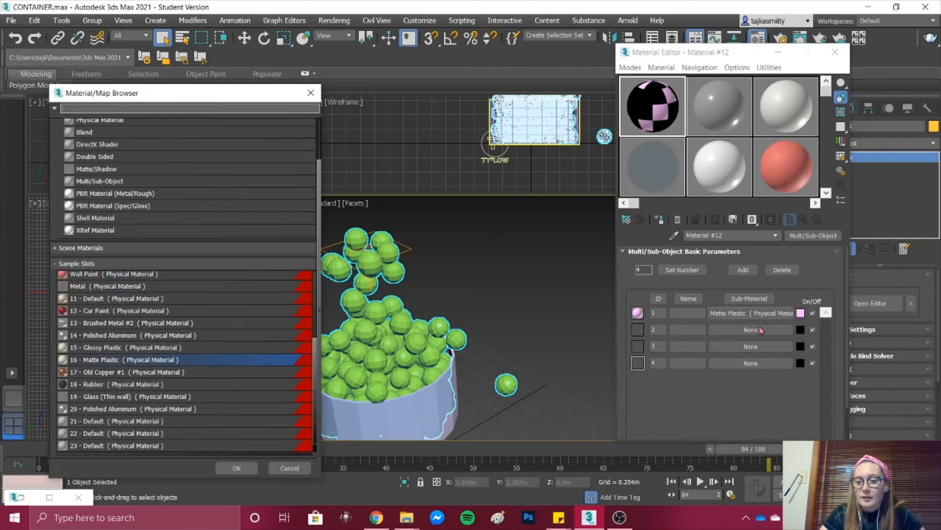
{"action": "key", "text": "Escape"}
{"action": "right_click", "coordinate": [761, 336]}
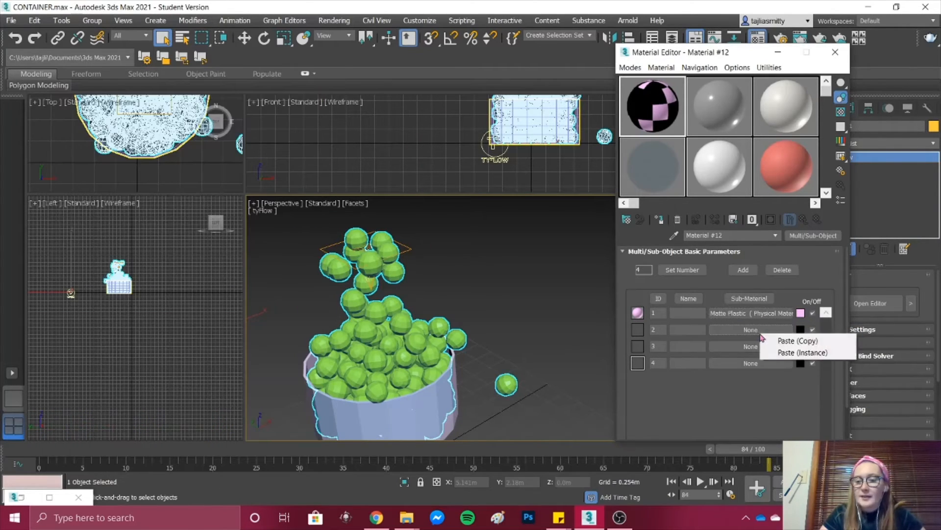
{"action": "left_click", "coordinate": [778, 342]}
{"action": "right_click", "coordinate": [762, 347]}
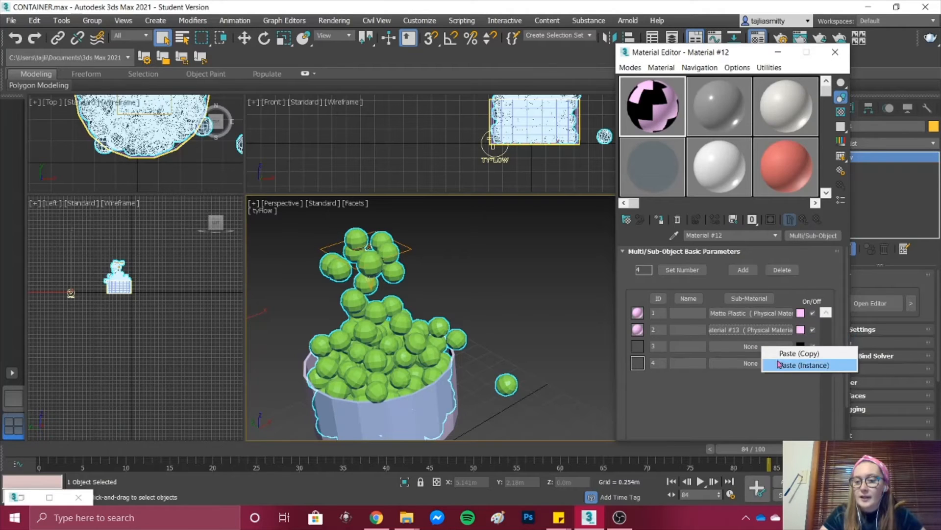
{"action": "left_click", "coordinate": [787, 354]}
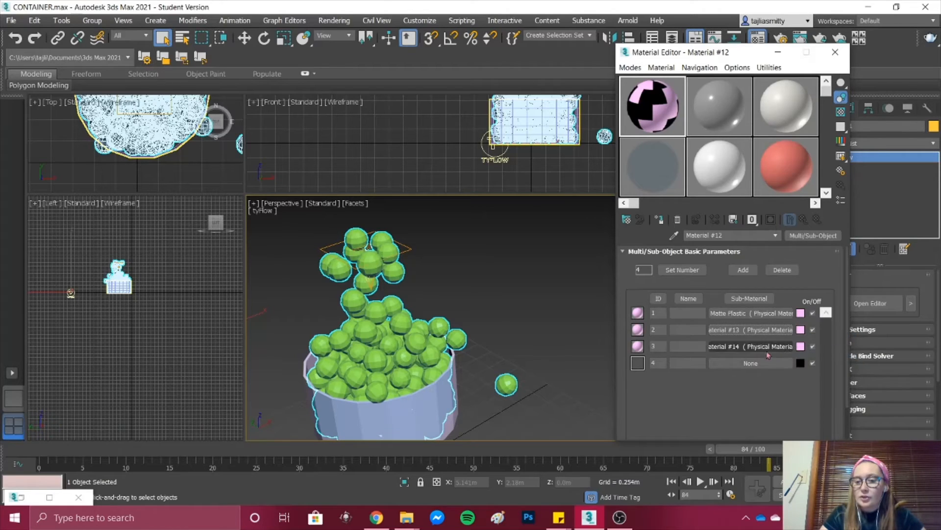
{"action": "right_click", "coordinate": [759, 363]}
{"action": "left_click", "coordinate": [810, 371]}
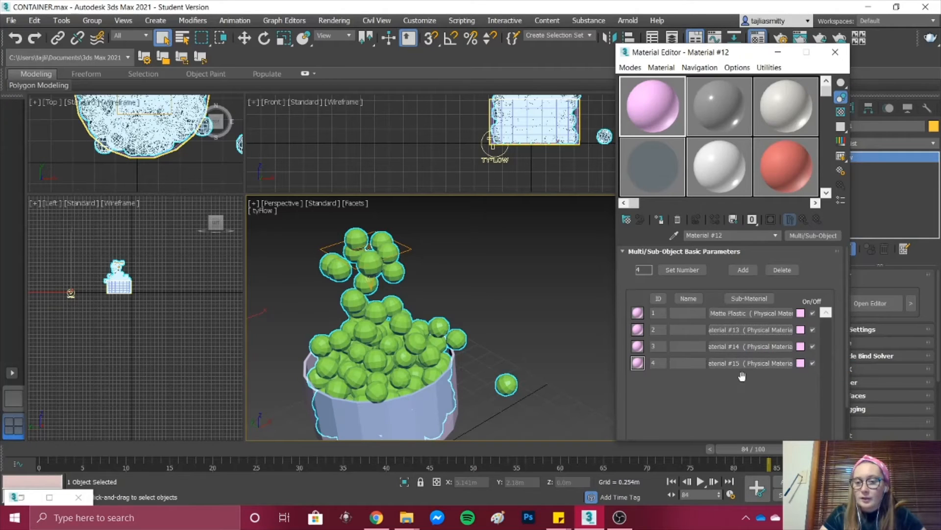
Change the colors of sub-material 2 to light blue, 3 to pale yellow and 4 to light green.
{"action": "left_click", "coordinate": [800, 330]}
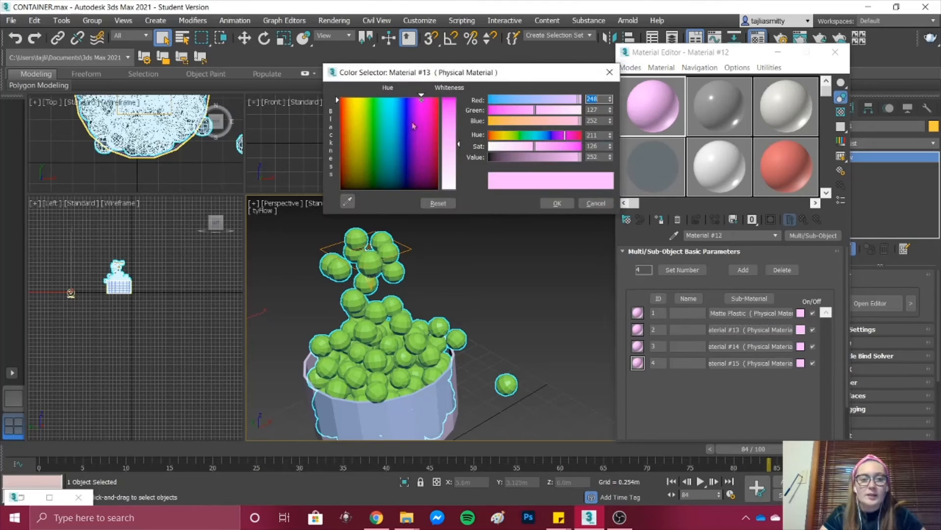
{"action": "left_click", "coordinate": [394, 118]}
{"action": "left_click", "coordinate": [556, 203]}
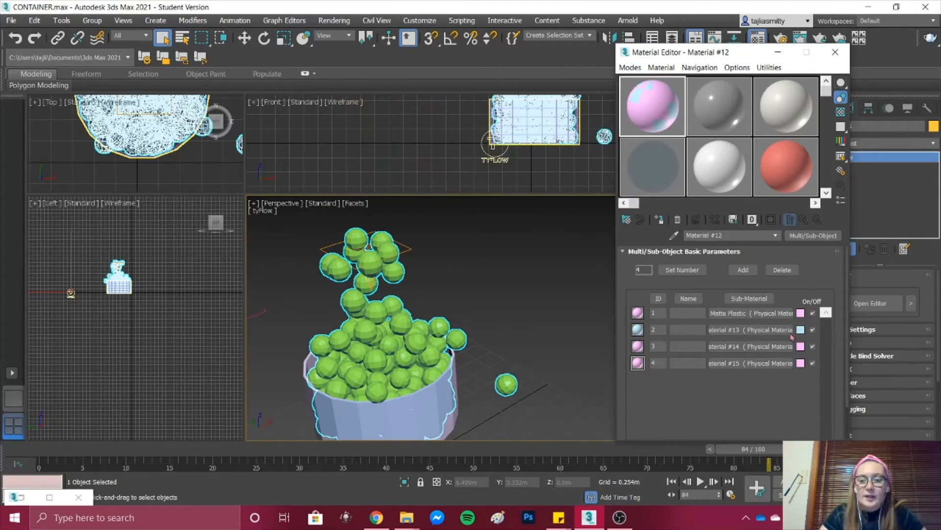
{"action": "left_click", "coordinate": [801, 346]}
{"action": "left_click", "coordinate": [355, 107]}
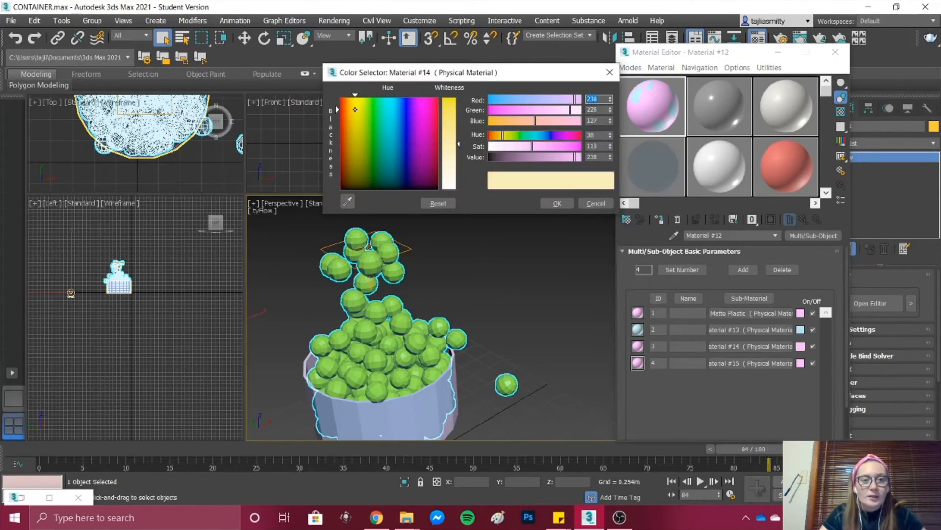
{"action": "left_click", "coordinate": [548, 202]}
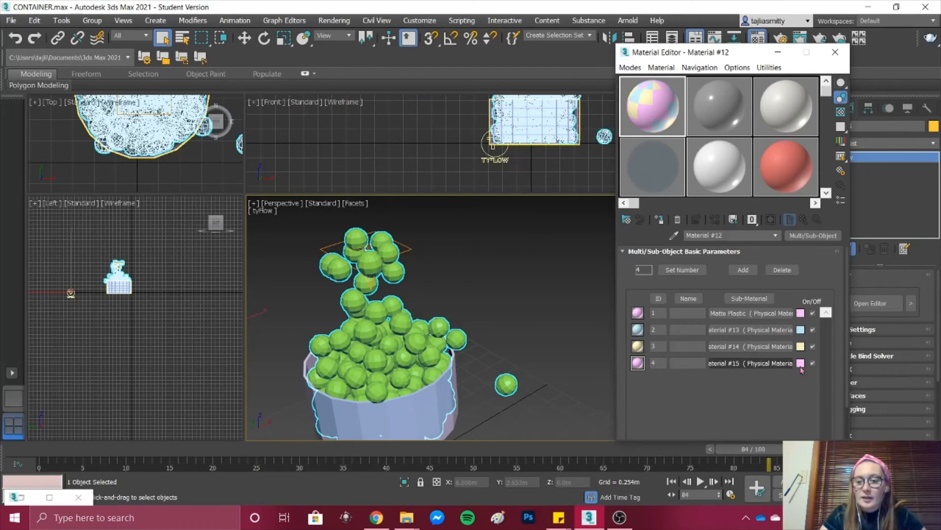
{"action": "left_click", "coordinate": [801, 363]}
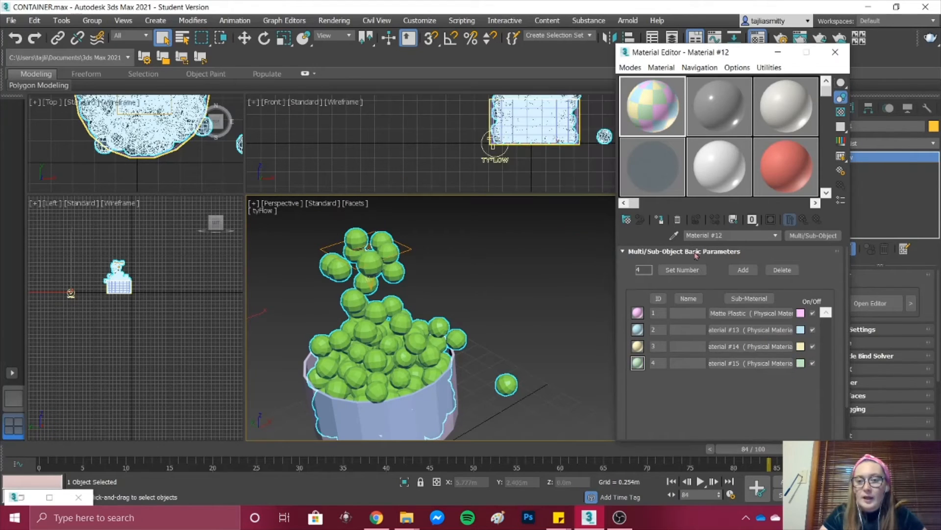
Assign the four-color Multi/Sub-Object material to the selected tyFlow particles and check the balls in the Perspective view.
{"action": "left_click", "coordinate": [659, 220]}
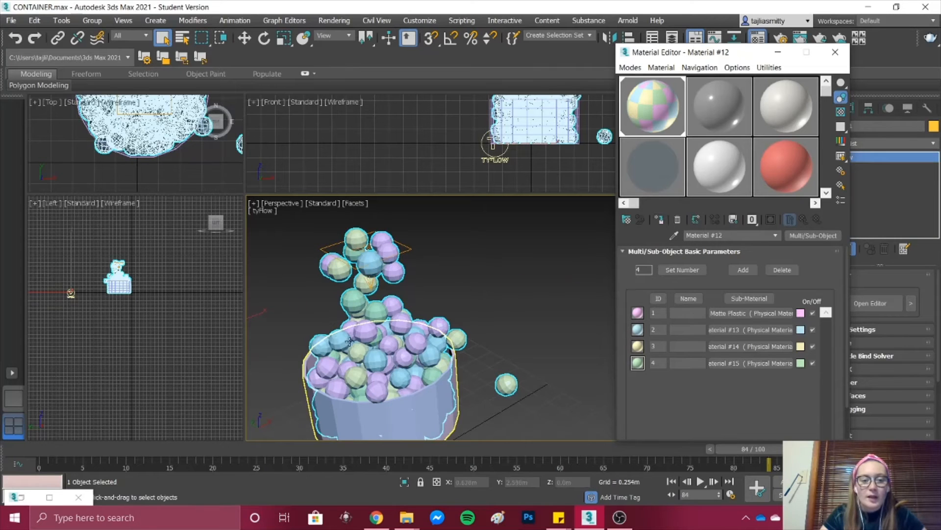
{"action": "scroll", "coordinate": [358, 285], "scroll_direction": "up", "scroll_amount": 6}
{"action": "scroll", "coordinate": [359, 284], "scroll_direction": "down", "scroll_amount": 8}
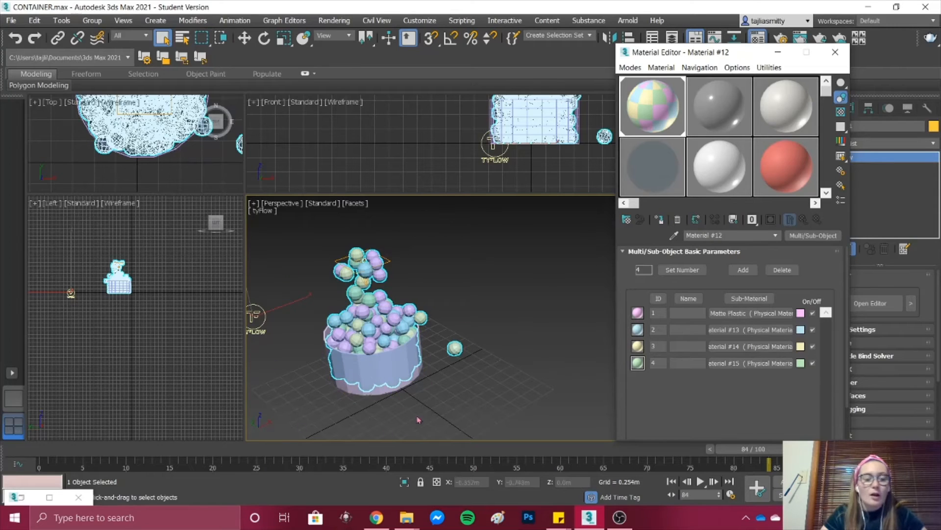
Select the container, then set the Solid Glass material's base color to light orange and its transparency to 0.7.
{"action": "left_click", "coordinate": [352, 390]}
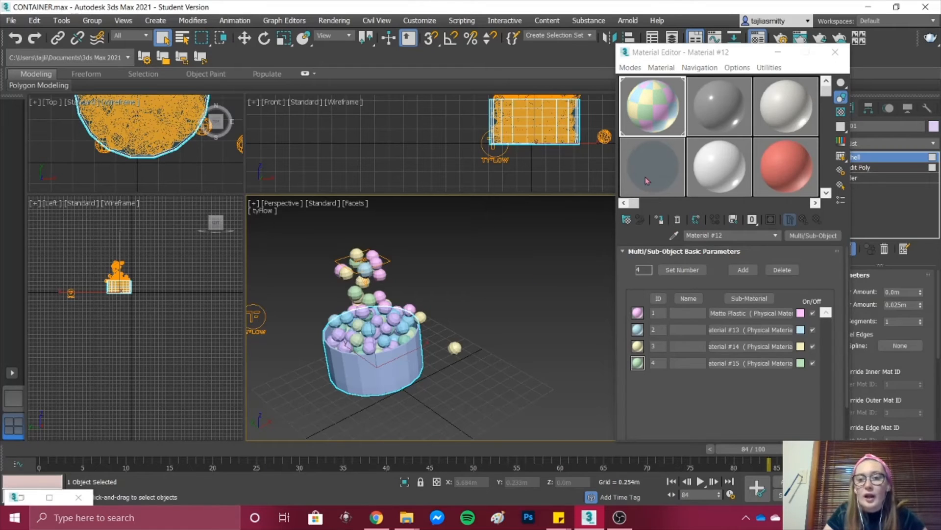
{"action": "left_click", "coordinate": [667, 169]}
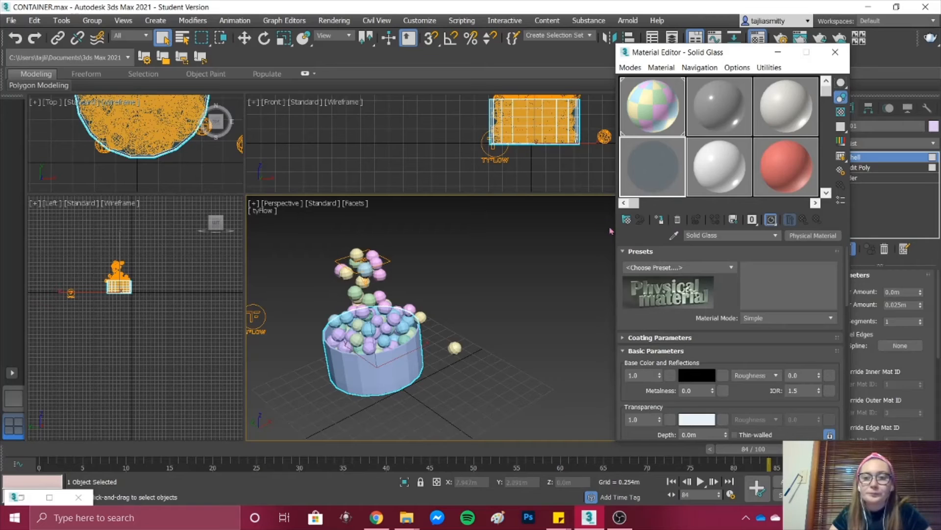
{"action": "left_click", "coordinate": [699, 376]}
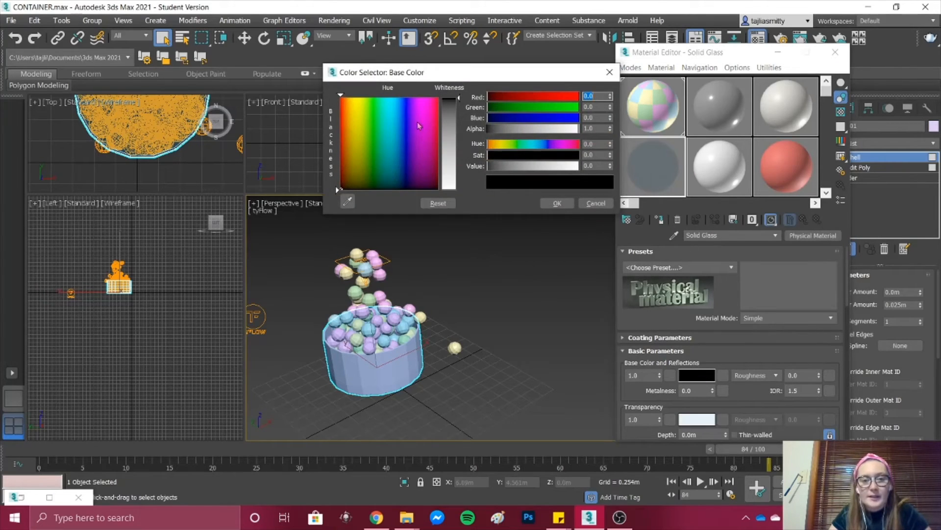
{"action": "mouse_move", "coordinate": [417, 122]}
{"action": "left_mouse_down"}
{"action": "mouse_move", "coordinate": [393, 140]}
{"action": "mouse_move", "coordinate": [413, 127]}
{"action": "mouse_move", "coordinate": [343, 104]}
{"action": "left_mouse_up"}
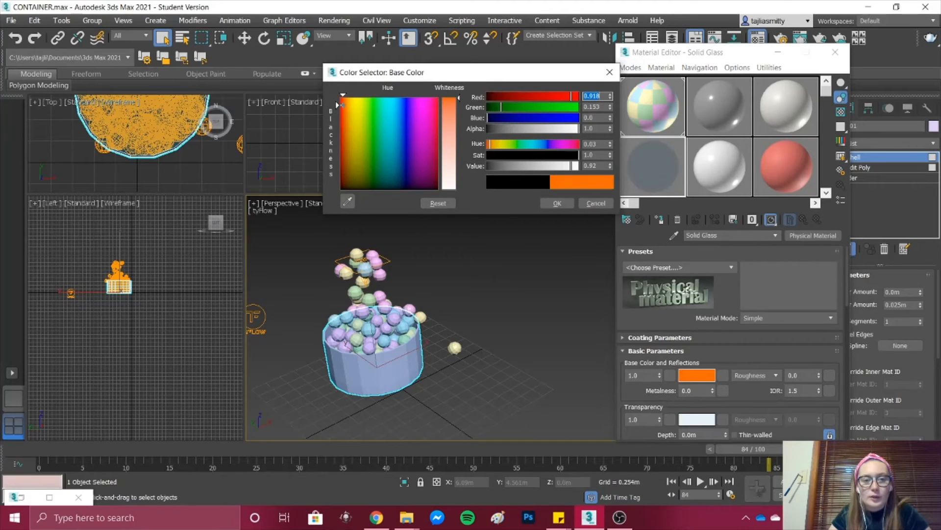
{"action": "left_click", "coordinate": [557, 203]}
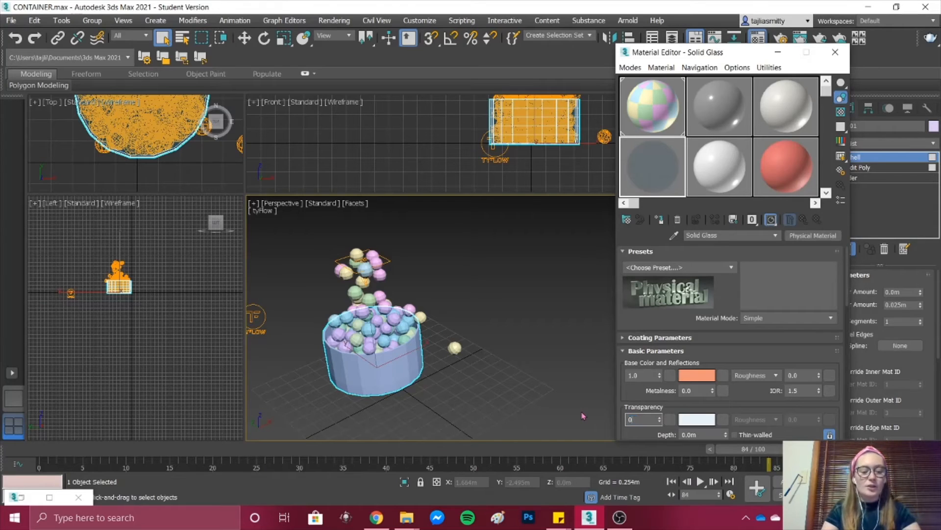
{"action": "key", "text": "Return"}
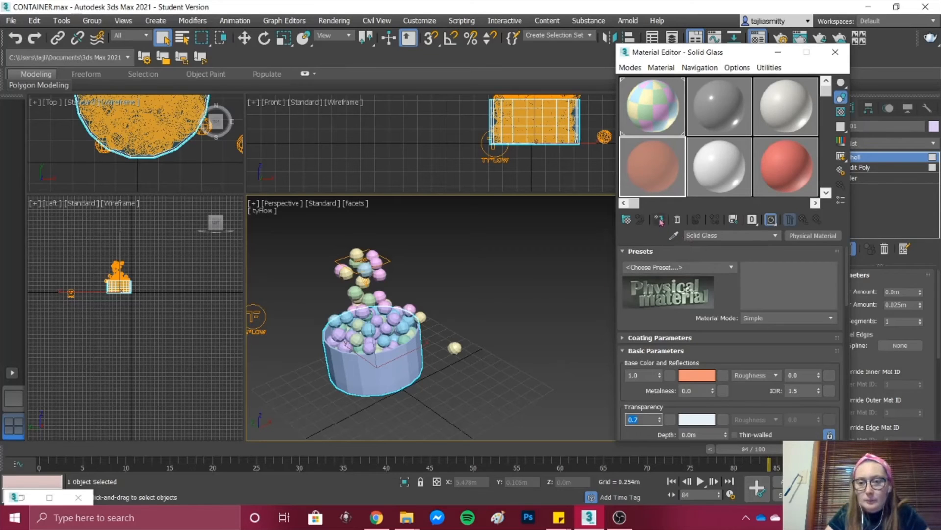
Assign the tinted Solid Glass material to the selected container and inspect it in the Perspective view.
{"action": "left_click", "coordinate": [659, 220]}
{"action": "scroll", "coordinate": [373, 354], "scroll_direction": "up", "scroll_amount": 5}
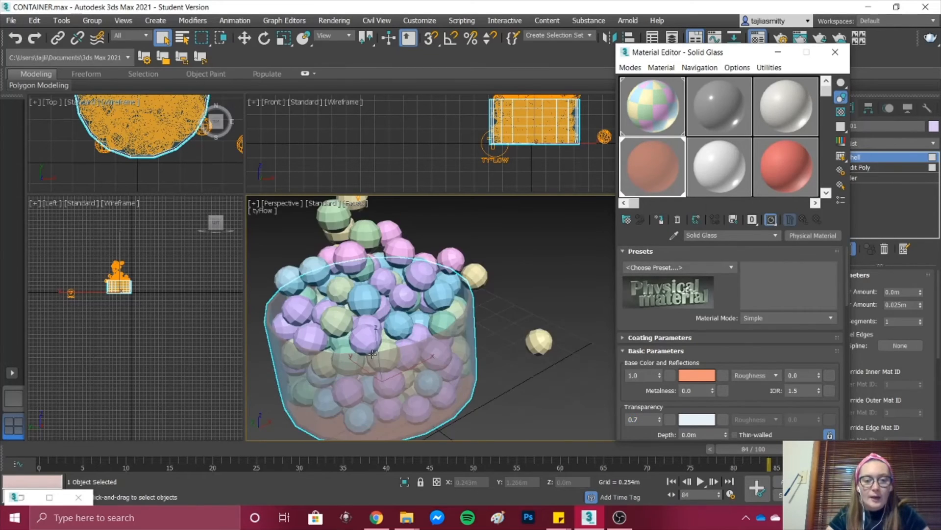
{"action": "scroll", "coordinate": [316, 335], "scroll_direction": "down", "scroll_amount": 2}
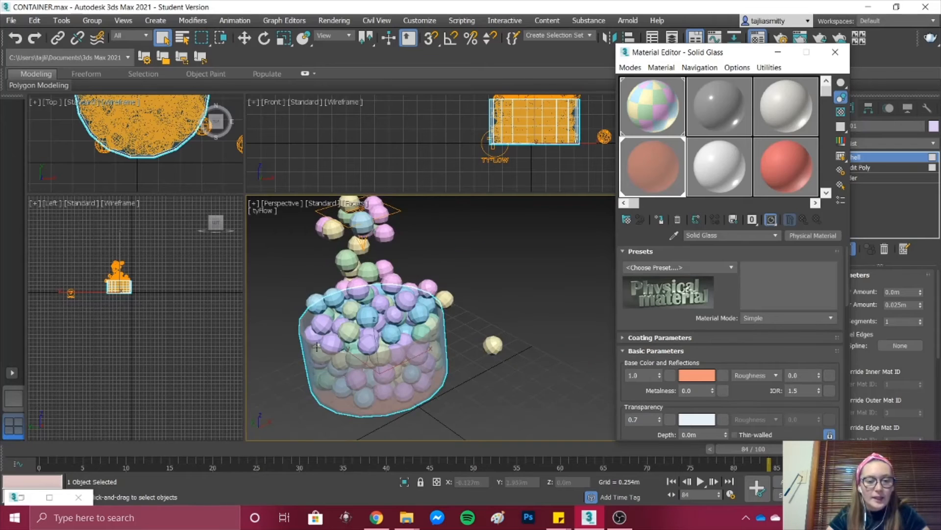
Check the balls through the tinted glass container in the Perspective view and close the Material Editor.
{"action": "scroll", "coordinate": [312, 342], "scroll_direction": "up", "scroll_amount": 2}
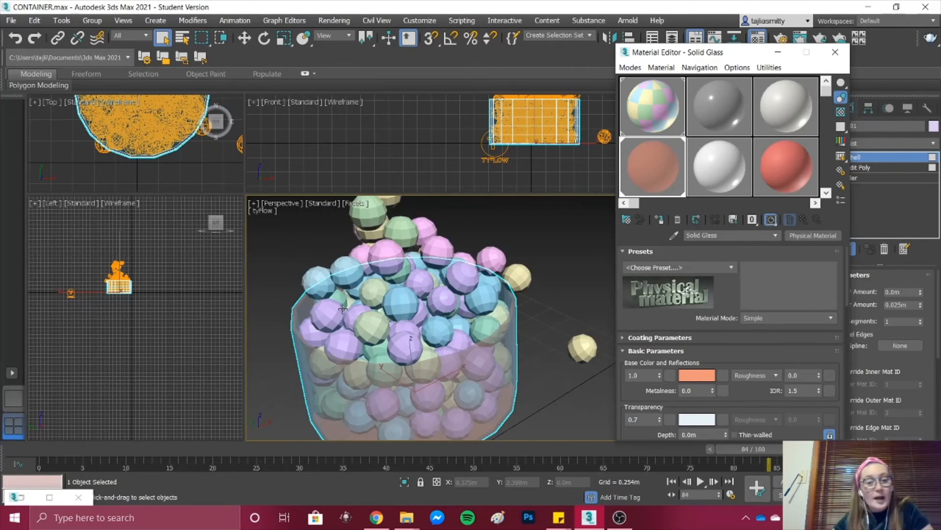
{"action": "scroll", "coordinate": [343, 310], "scroll_direction": "down", "scroll_amount": 4}
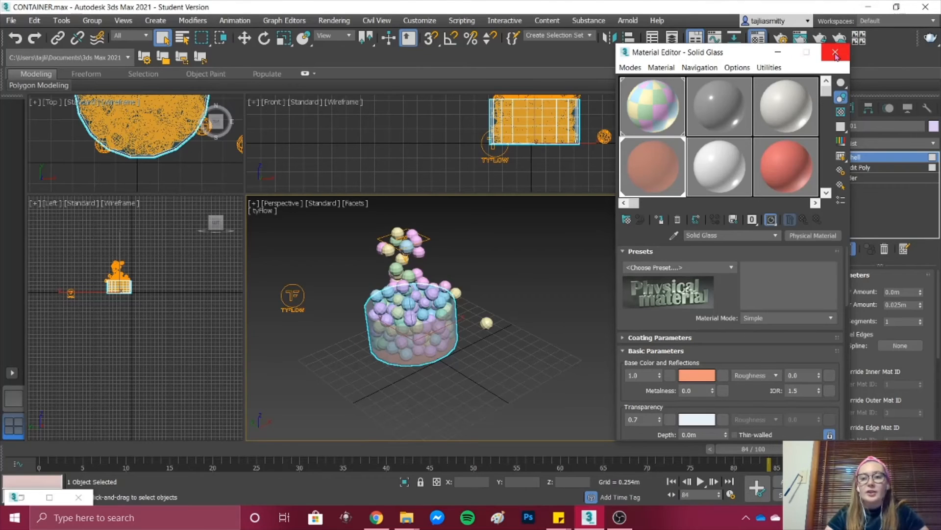
{"action": "left_click", "coordinate": [836, 53]}
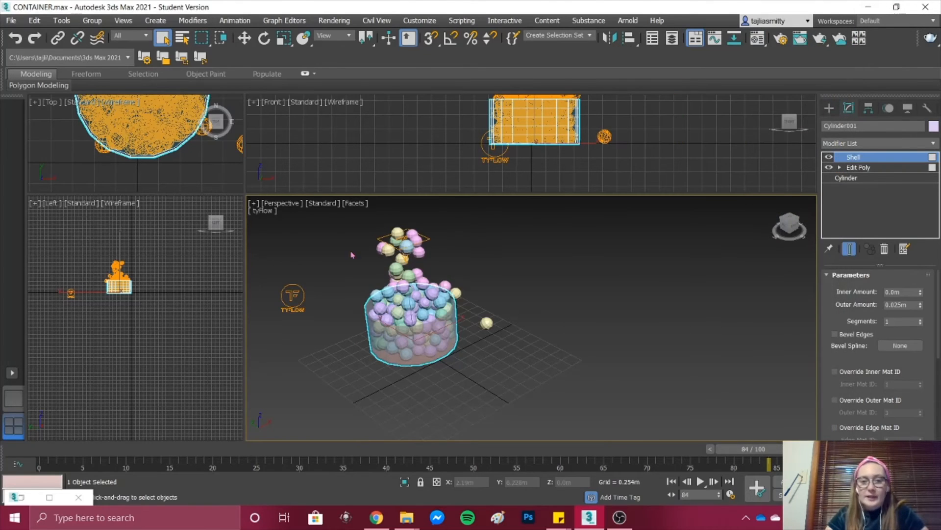
Run a test render of the Perspective view with V-Ray and minimize the V-Ray Frame Buffer.
{"action": "left_click", "coordinate": [925, 41]}
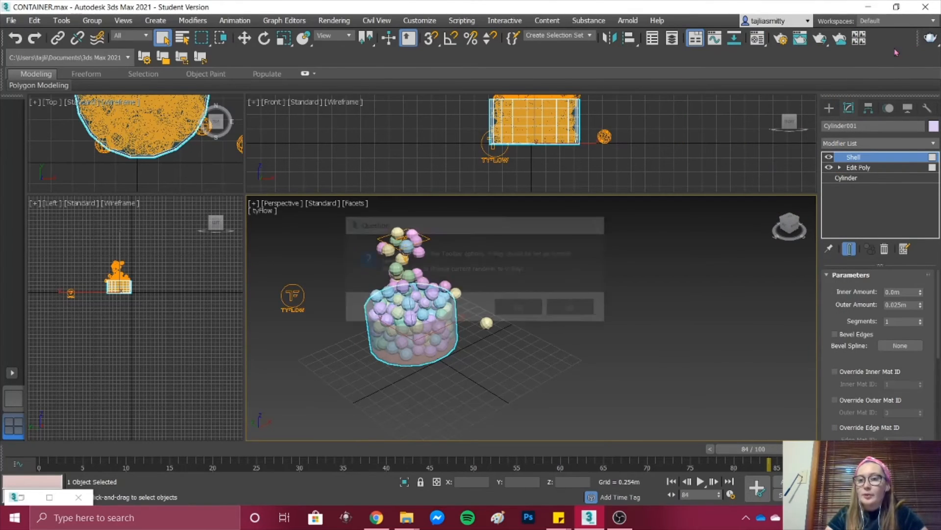
{"action": "left_click", "coordinate": [521, 308]}
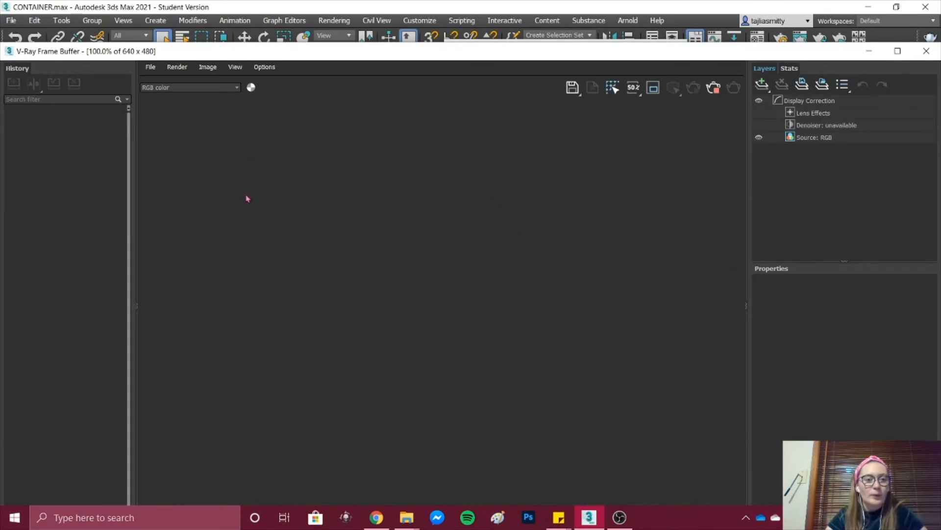
{"action": "left_click_drag", "start_coordinate": [373, 51], "coordinate": [381, 1]}
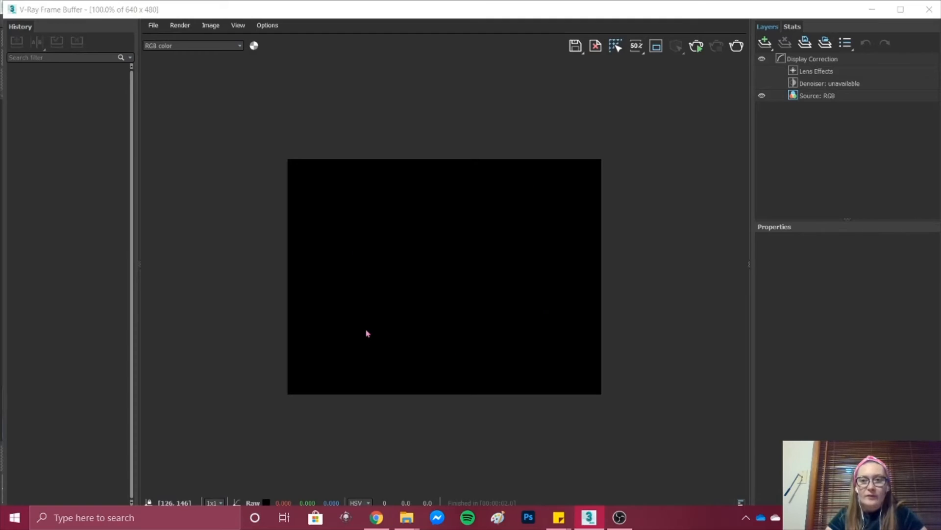
{"action": "left_click", "coordinate": [872, 10]}
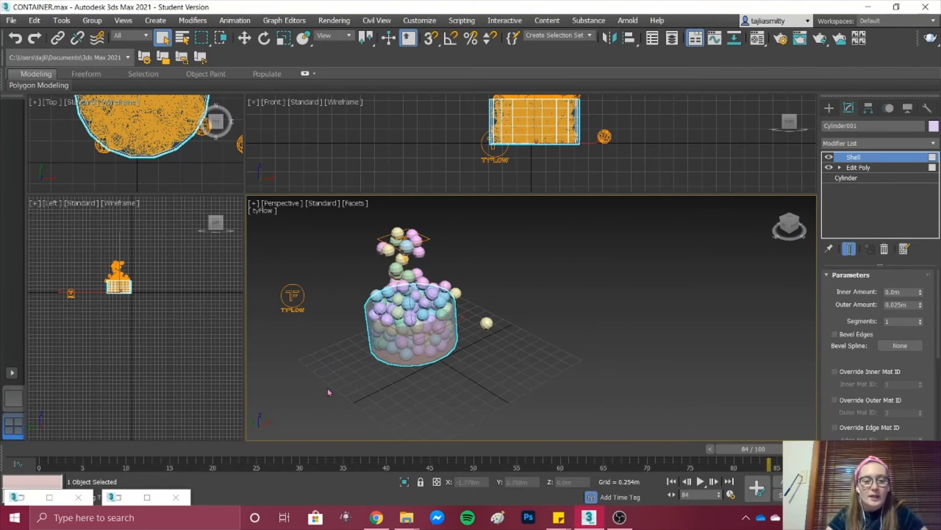
Place a V-Ray Dome Light at the container in the Perspective view, finish light creation and clear the selection.
{"action": "scroll", "coordinate": [413, 274], "scroll_direction": "down", "scroll_amount": 5}
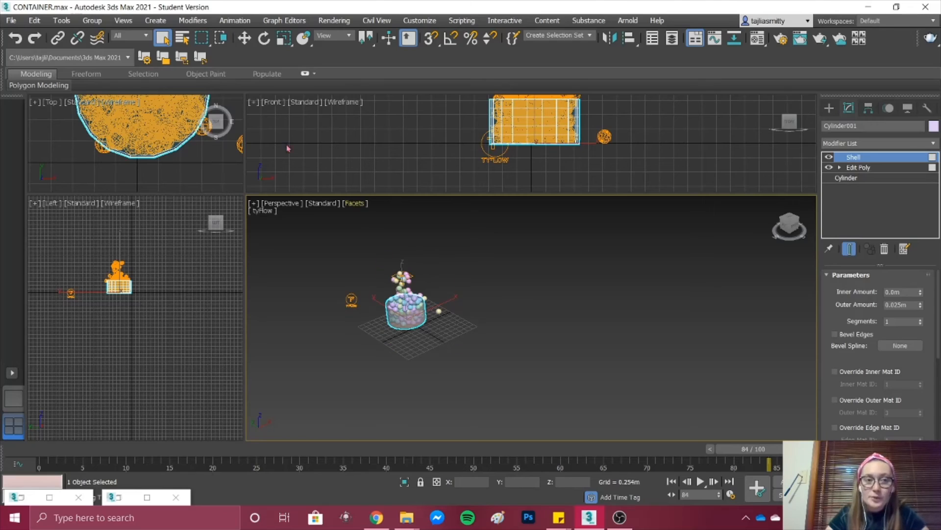
{"action": "left_click", "coordinate": [153, 21]}
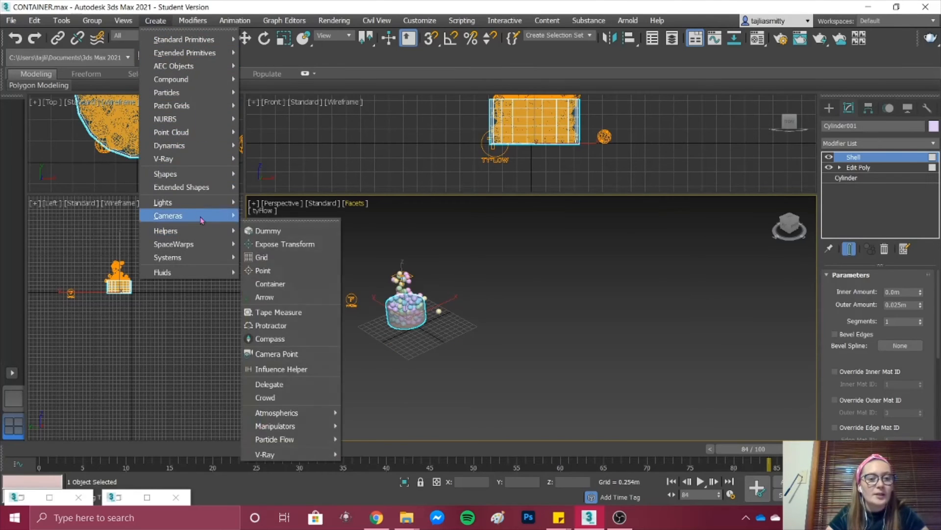
{"action": "mouse_move", "coordinate": [199, 207]}
{"action": "mouse_move", "coordinate": [286, 232]}
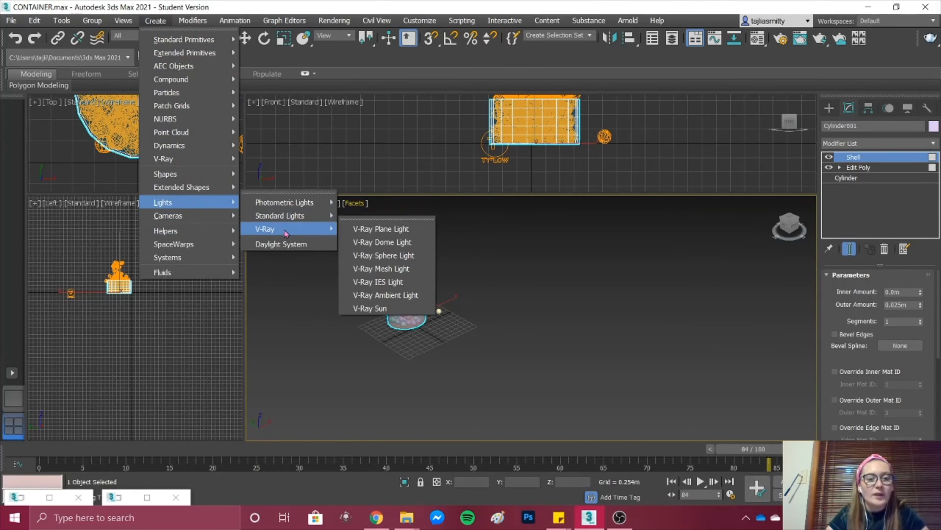
{"action": "left_click", "coordinate": [399, 244]}
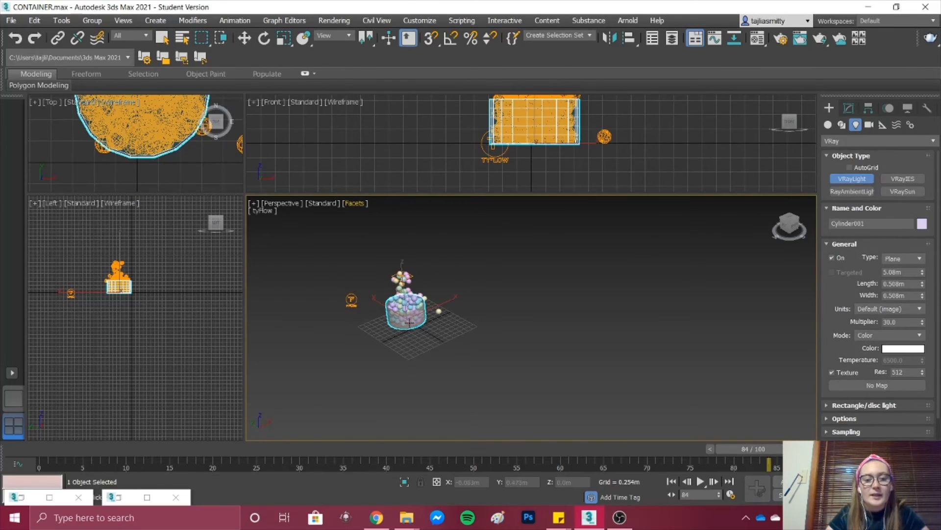
{"action": "left_click", "coordinate": [409, 323]}
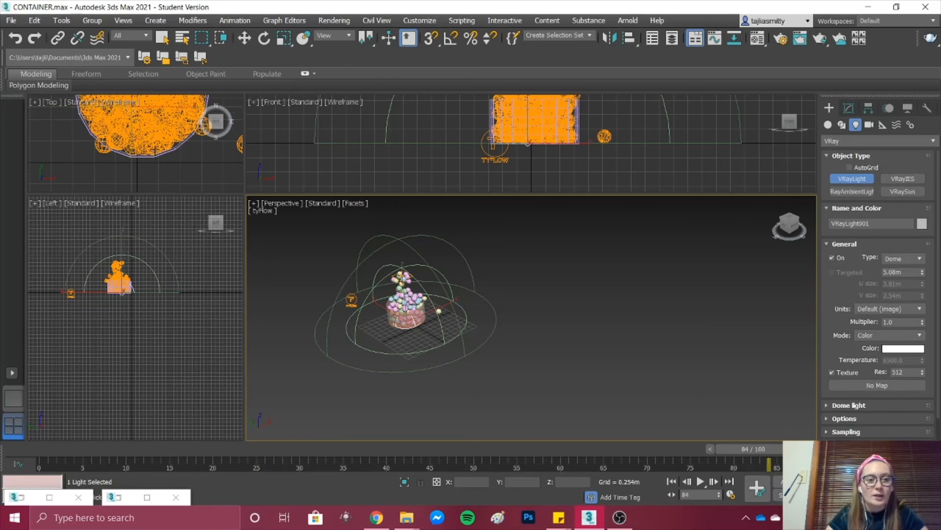
{"action": "scroll", "coordinate": [157, 152], "scroll_direction": "down", "scroll_amount": 5}
{"action": "right_click", "coordinate": [486, 216]}
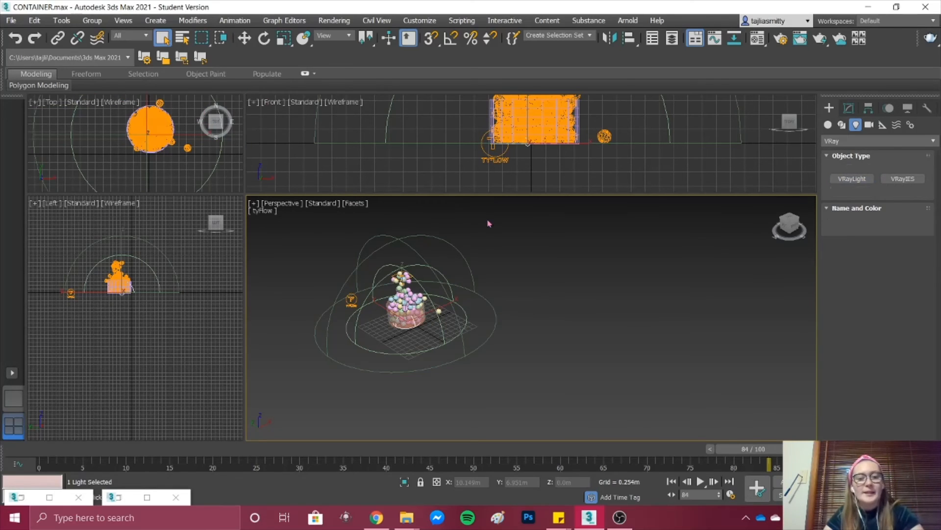
{"action": "left_click", "coordinate": [559, 316]}
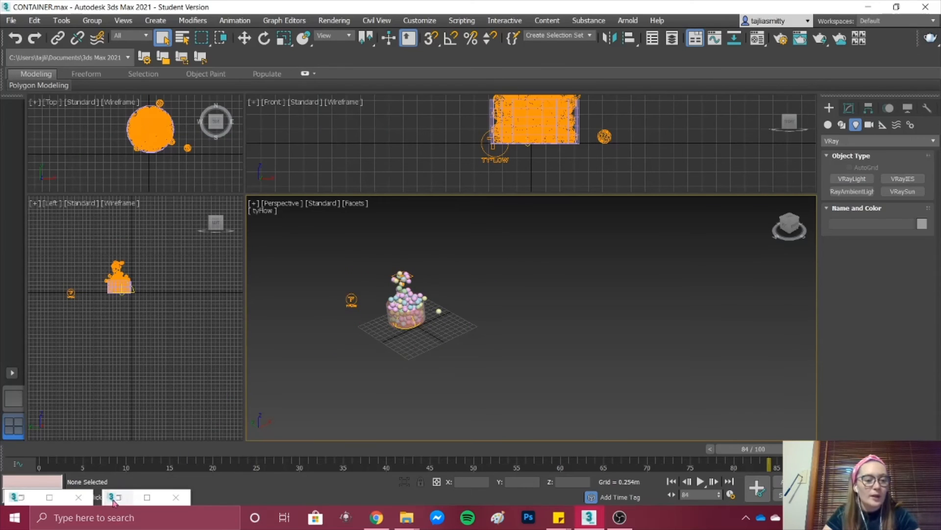
Render the scene with the dome light from a close, maximized Orthographic view of the container.
{"action": "left_click", "coordinate": [930, 38]}
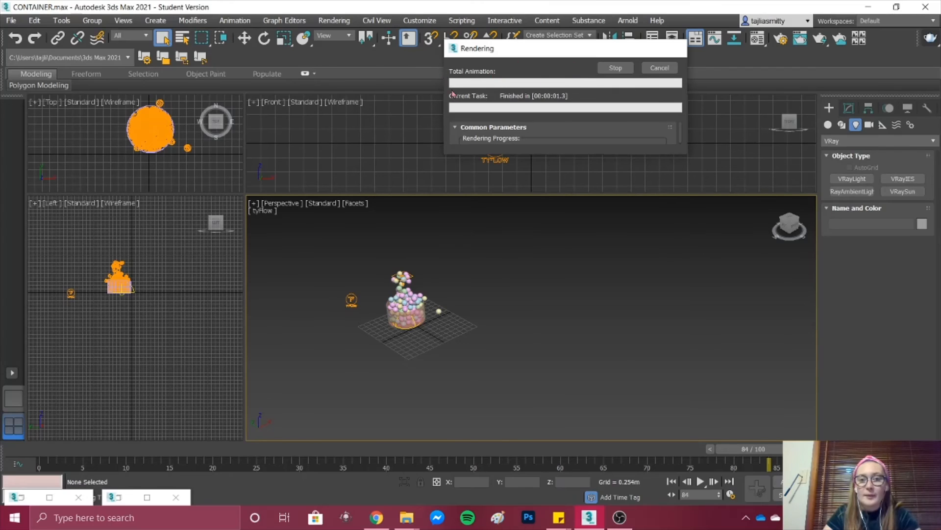
{"action": "left_click", "coordinate": [676, 48]}
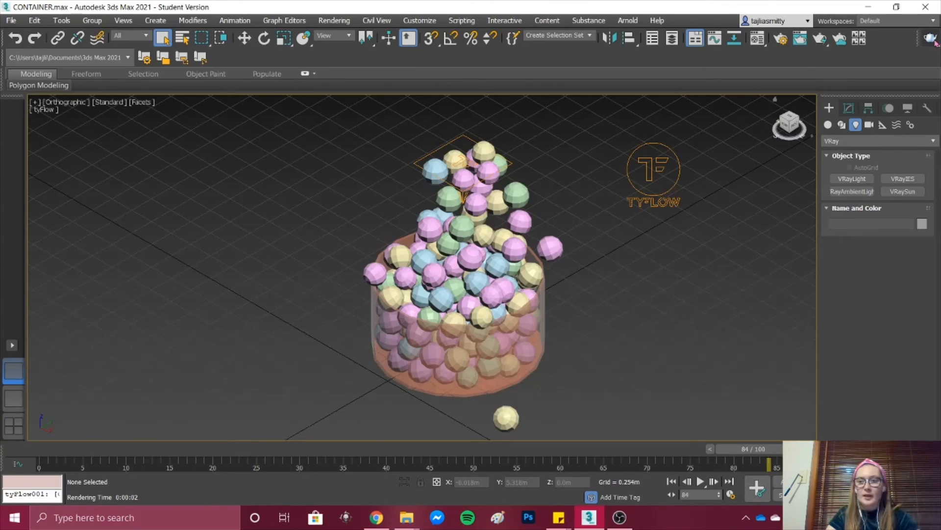
{"action": "left_click", "coordinate": [930, 39]}
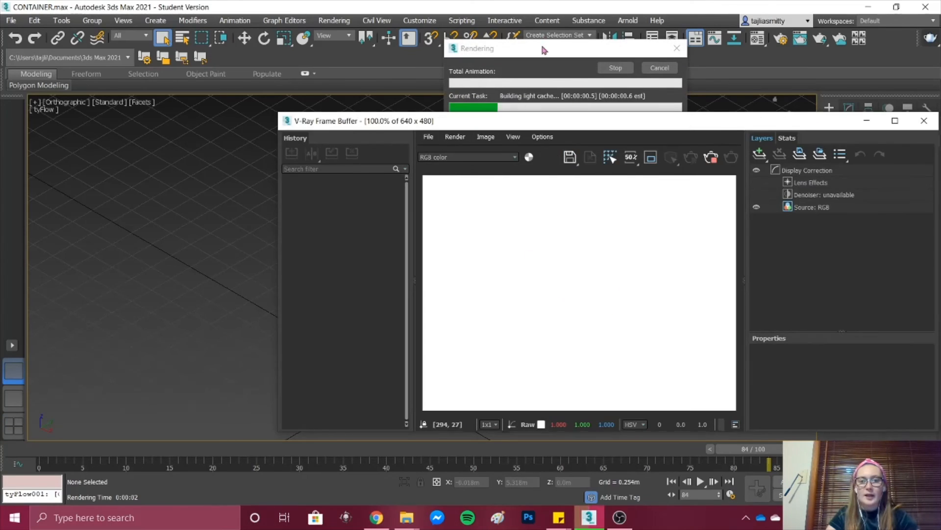
{"action": "left_click_drag", "start_coordinate": [541, 47], "coordinate": [292, 34]}
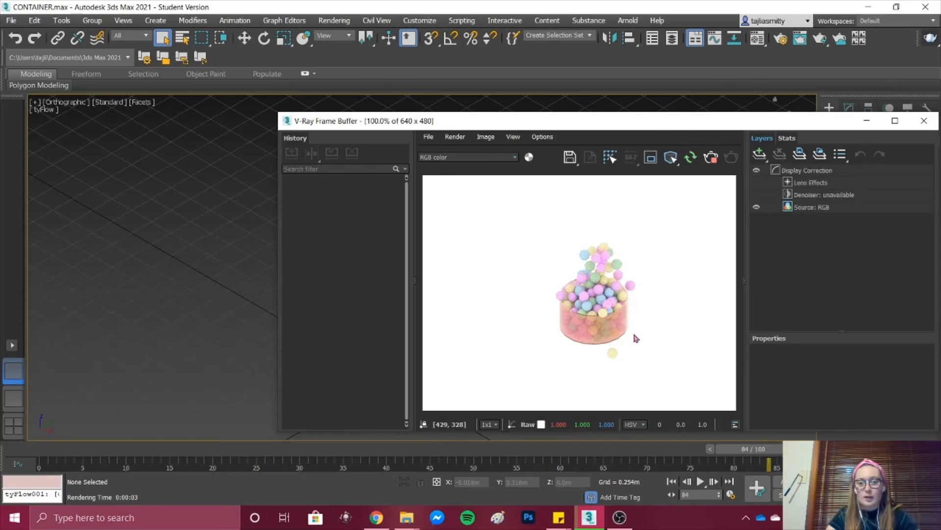
Maximize the V-Ray Frame Buffer and examine the rendered balls and tinted glass container up close.
{"action": "scroll", "coordinate": [637, 324], "scroll_direction": "up", "scroll_amount": 2}
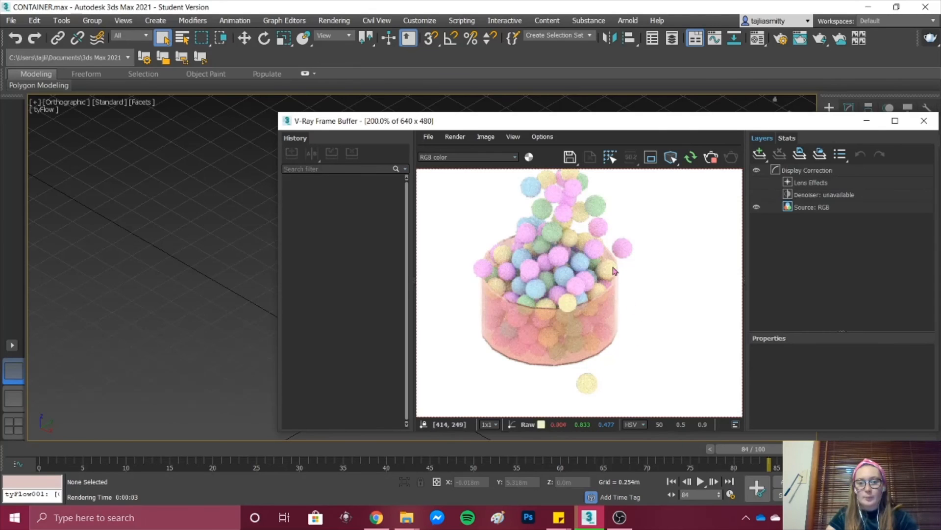
{"action": "left_click", "coordinate": [894, 121]}
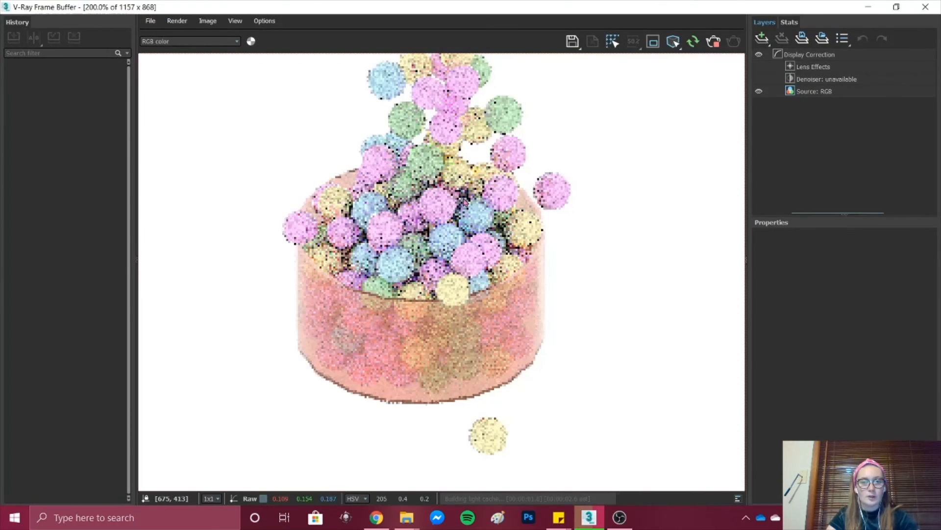
{"action": "scroll", "coordinate": [499, 228], "scroll_direction": "down", "scroll_amount": 2}
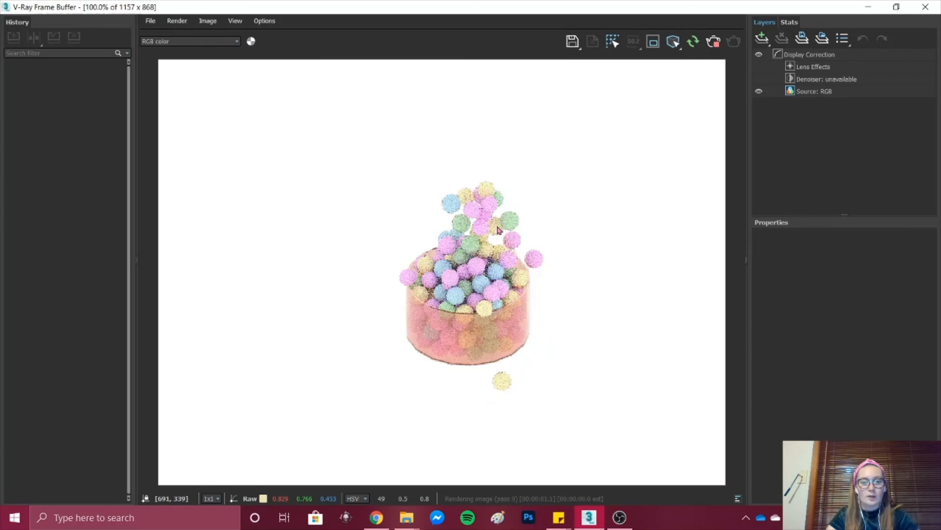
{"action": "scroll", "coordinate": [505, 289], "scroll_direction": "up", "scroll_amount": 2}
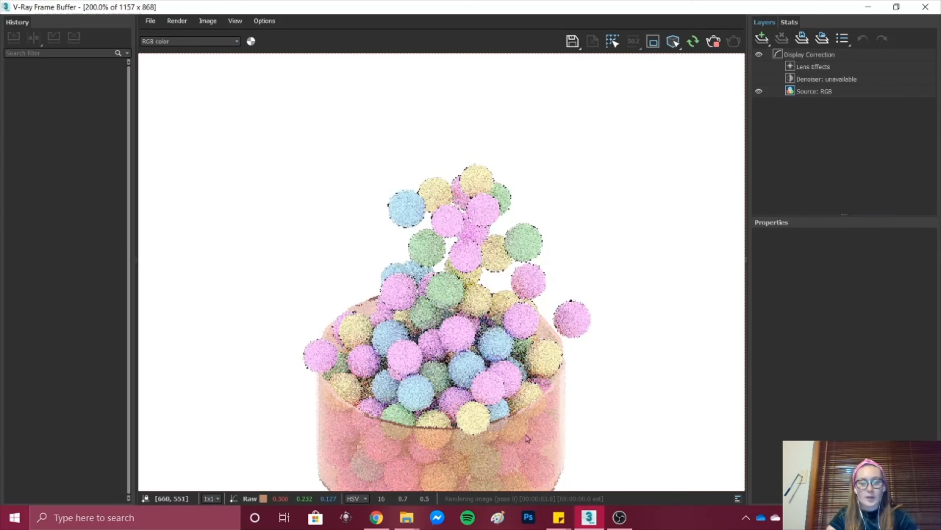